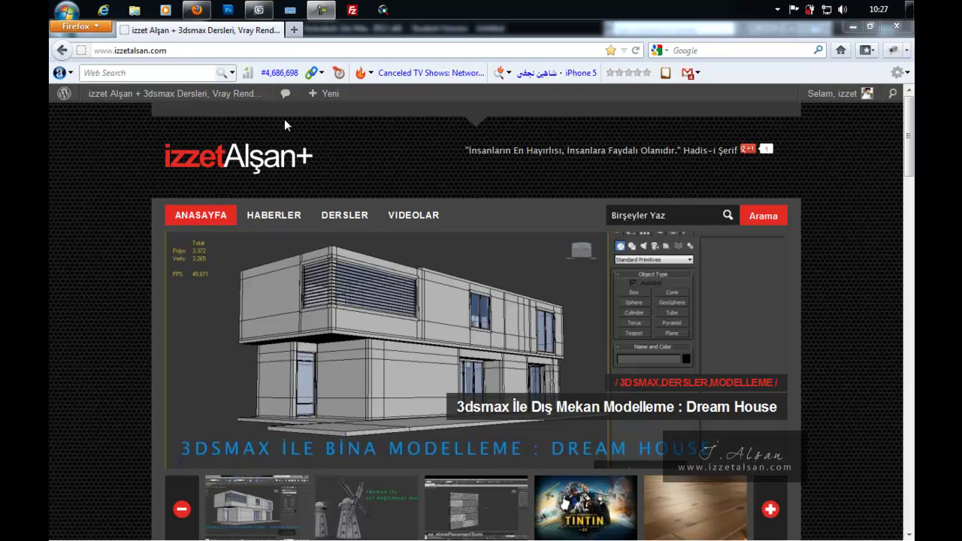
# Switch from Firefox to the 3ds Max 2012 window
pyautogui.click(259, 10)
# In a maximized Perspective view, draw a ChamferBox about 182 × 184 mm, 21,096 mm tall, 6,965 mm fillet
pyautogui.hotkey('alt', 'w')
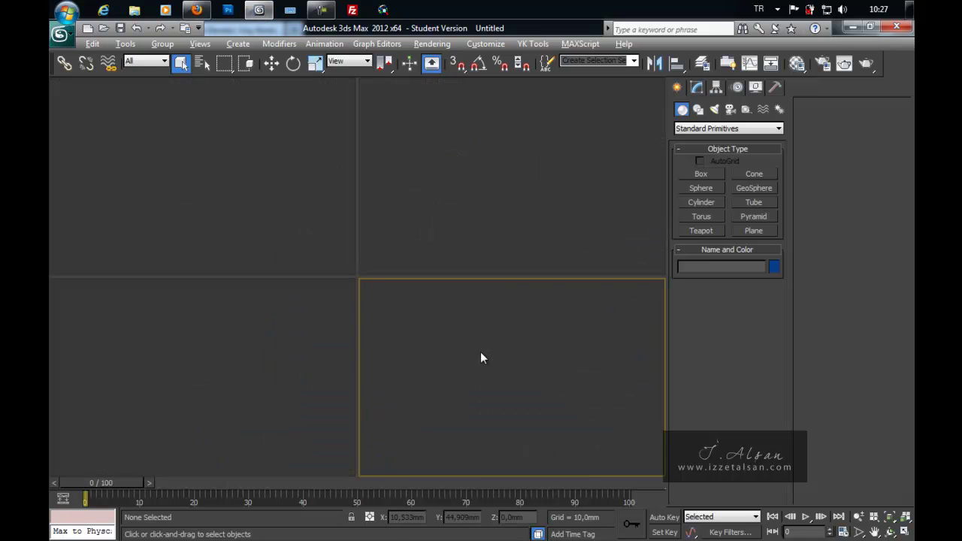
pyautogui.click(695, 130)
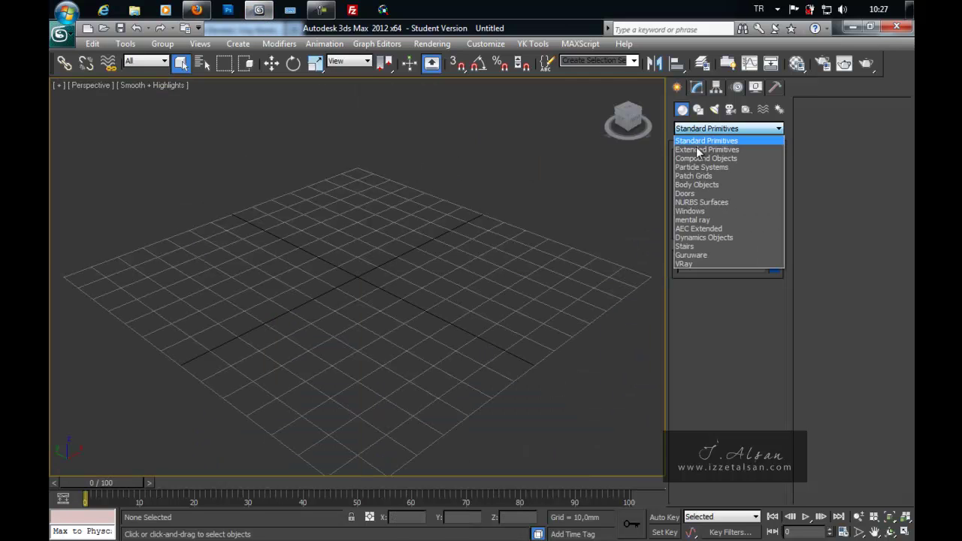
pyautogui.click(698, 143)
pyautogui.click(712, 187)
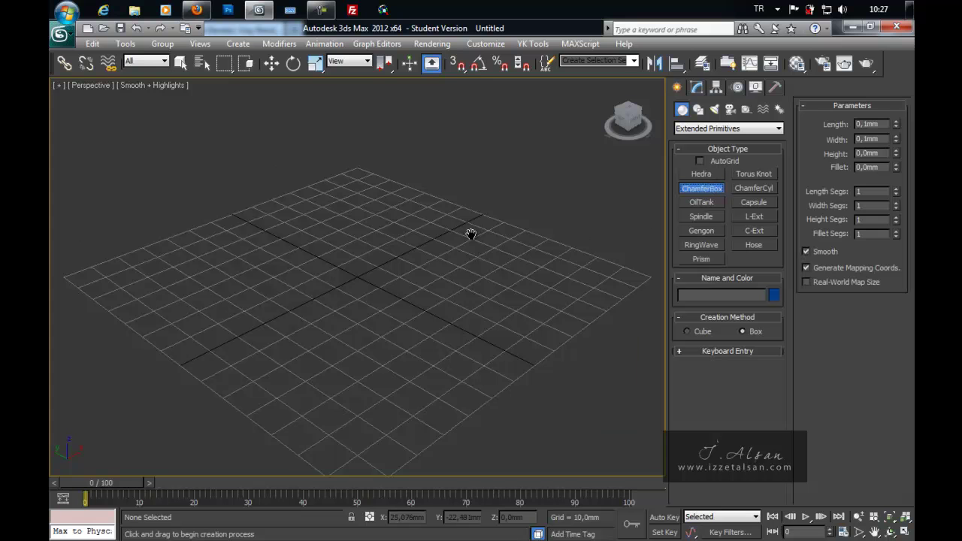
pyautogui.moveTo(388, 112)
pyautogui.mouseDown()
pyautogui.moveTo(393, 423)
pyautogui.moveTo(425, 524)
pyautogui.mouseUp()
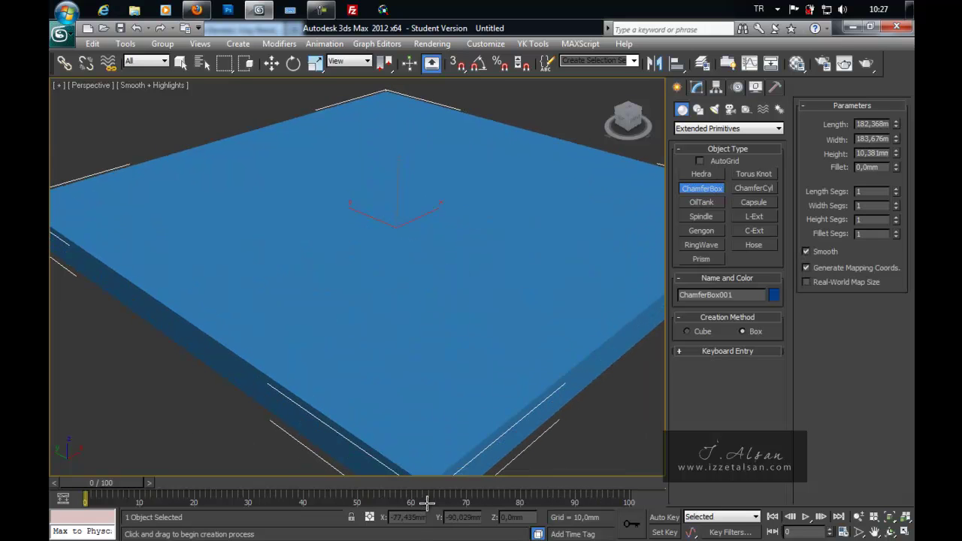
pyautogui.click(419, 452)
pyautogui.press('F4')
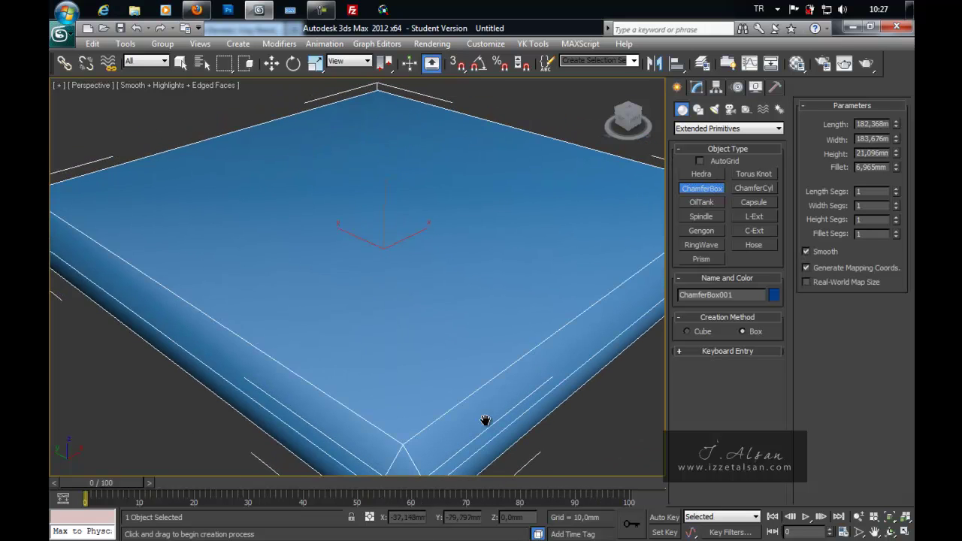
pyautogui.click(471, 406)
# Set the ChamferBox to Length 2500, Width 1800, Height 10 and Fillet 5 mm
pyautogui.press('w')
pyautogui.press('z')
pyautogui.click(697, 87)
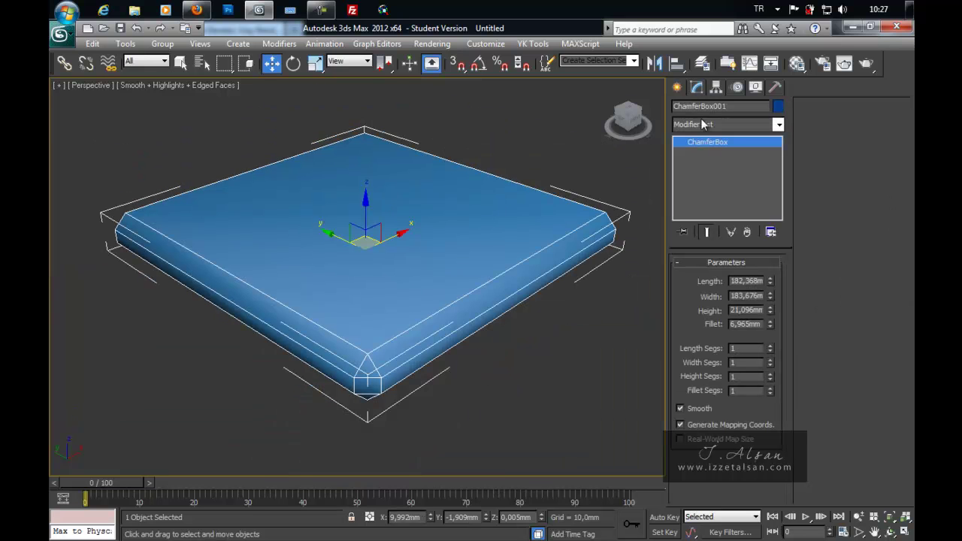
pyautogui.doubleClick(734, 281)
pyautogui.write('2')
pyautogui.press('Return')
pyautogui.press('Tab')
pyautogui.press('Tab')
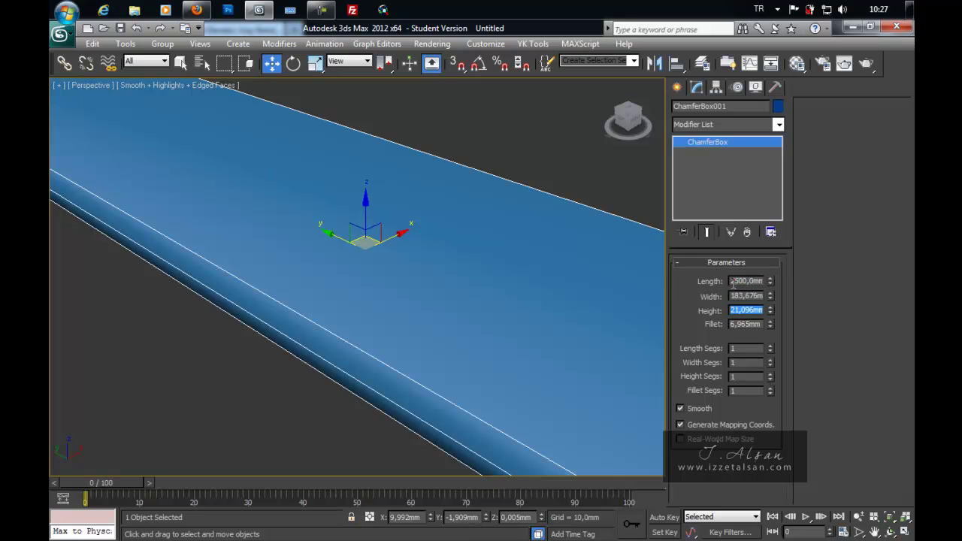
pyautogui.click(735, 297)
pyautogui.doubleClick(736, 297)
pyautogui.write('10')
pyautogui.press('Tab')
pyautogui.write('10')
pyautogui.press('Tab')
pyautogui.write('5')
pyautogui.press('Tab')
pyautogui.write('3')
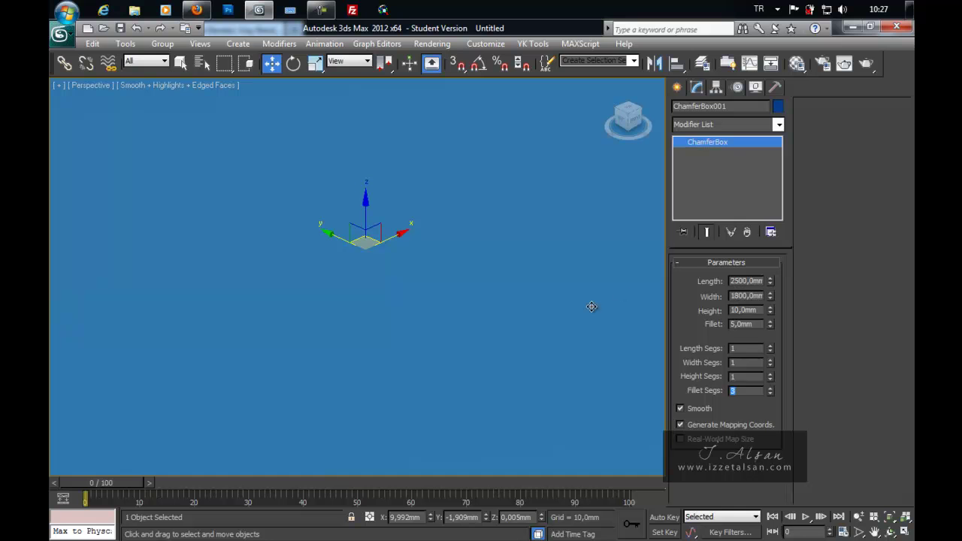
# Give the box 2 fillet segments, 80 length segments and 50 width segments
pyautogui.scroll(5, 542, 374)
pyautogui.moveTo(542, 374)
pyautogui.keyDown('alt'); pyautogui.mouseDown(button='middle')
pyautogui.moveTo(522, 297)
pyautogui.moveTo(501, 331)
pyautogui.moveTo(496, 294)
pyautogui.mouseUp(button='middle'); pyautogui.keyUp('alt')
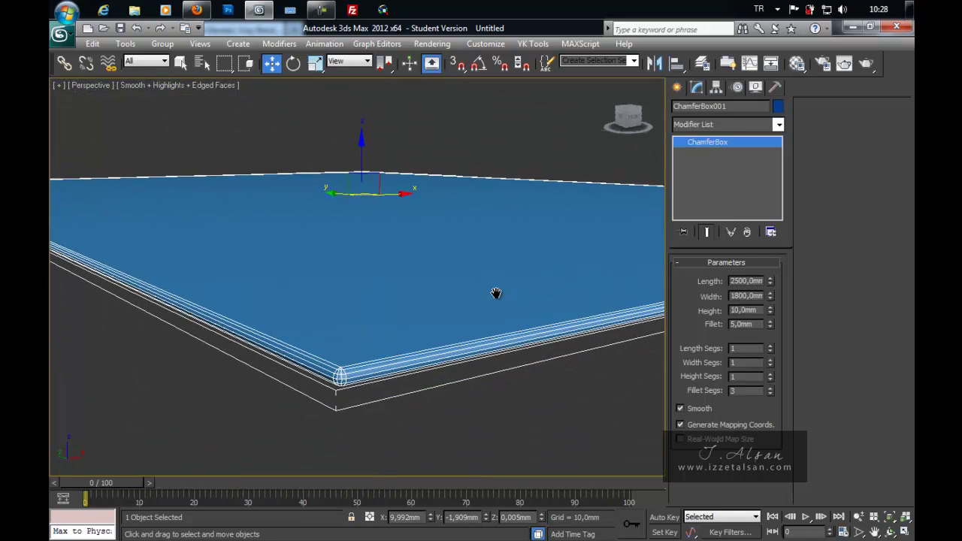
pyautogui.write('2')
pyautogui.press('Return')
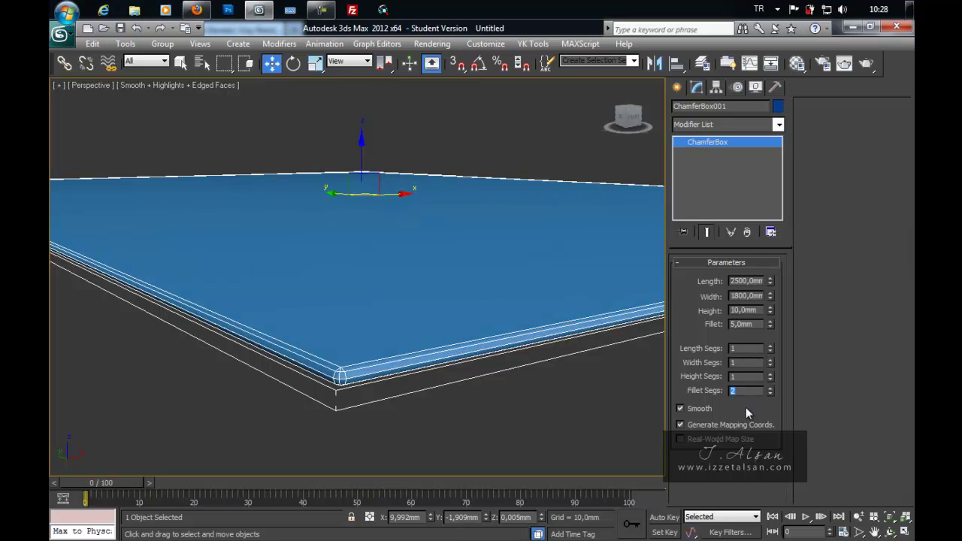
pyautogui.doubleClick(748, 349)
pyautogui.write('80')
pyautogui.press('Return')
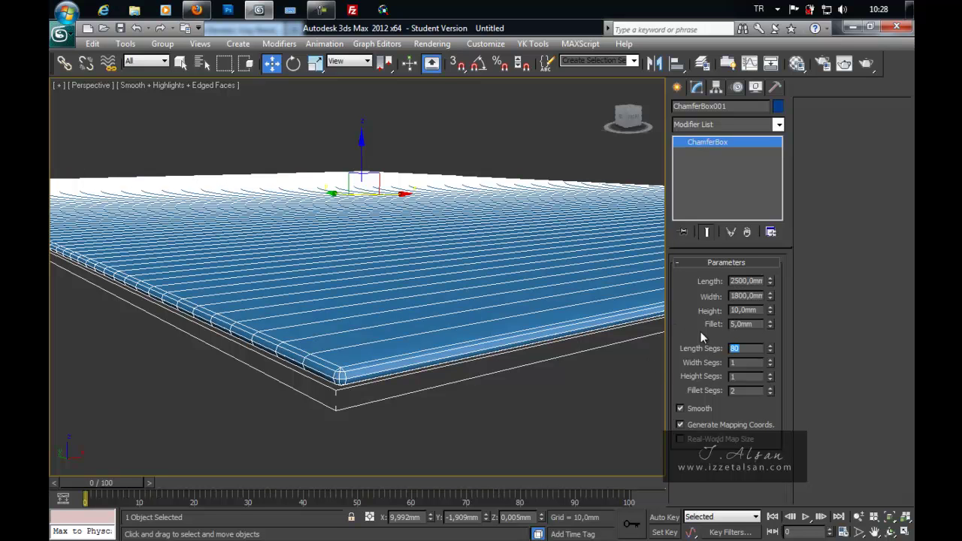
pyautogui.doubleClick(743, 364)
pyautogui.write('50')
pyautogui.press('Return')
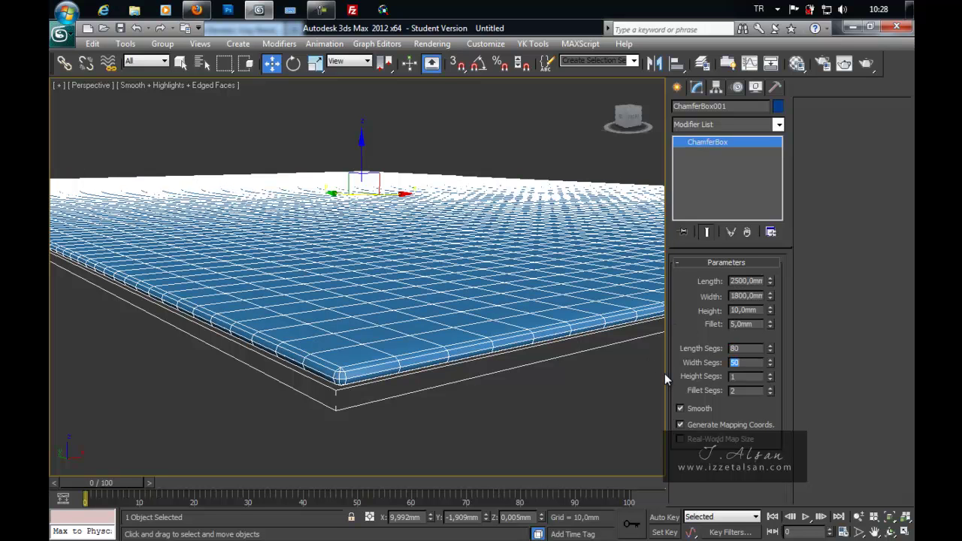
# Inspect the subdivided plate in the viewport and bring up the Modifier List
pyautogui.scroll(2, 507, 326)
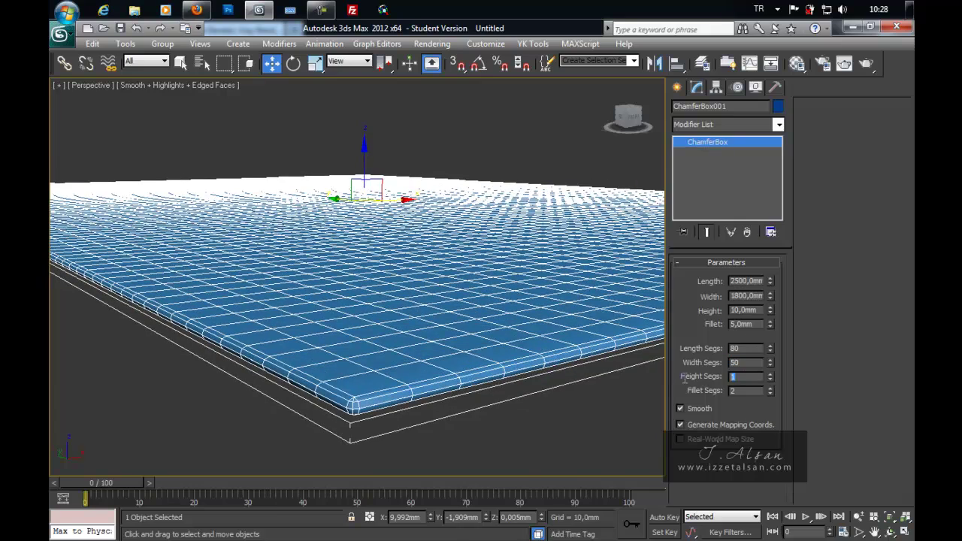
pyautogui.scroll(-2, 559, 369)
pyautogui.scroll(-2, 559, 369)
pyautogui.scroll(-2, 498, 326)
pyautogui.scroll(-3, 494, 322)
pyautogui.scroll(2, 495, 322)
pyautogui.scroll(1, 495, 322)
pyautogui.scroll(2, 495, 322)
pyautogui.scroll(2, 495, 308)
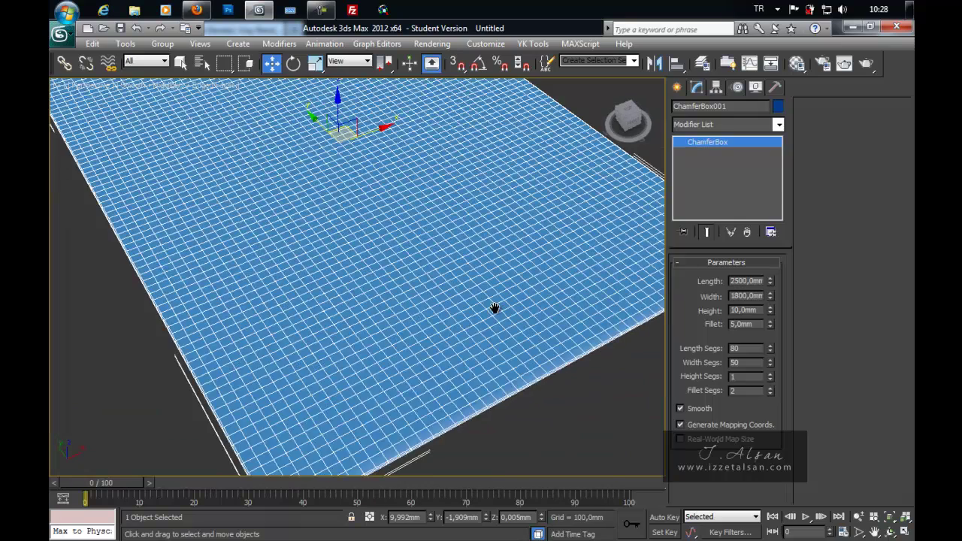
pyautogui.moveTo(495, 309); pyautogui.dragTo(499, 307, button='middle')
pyautogui.click(731, 124)
pyautogui.scroll(-10, 731, 124)
pyautogui.scroll(-8, 723, 141)
# Add a Noise modifier with 5 mm strength on X, Y and Z
pyautogui.click(723, 141)
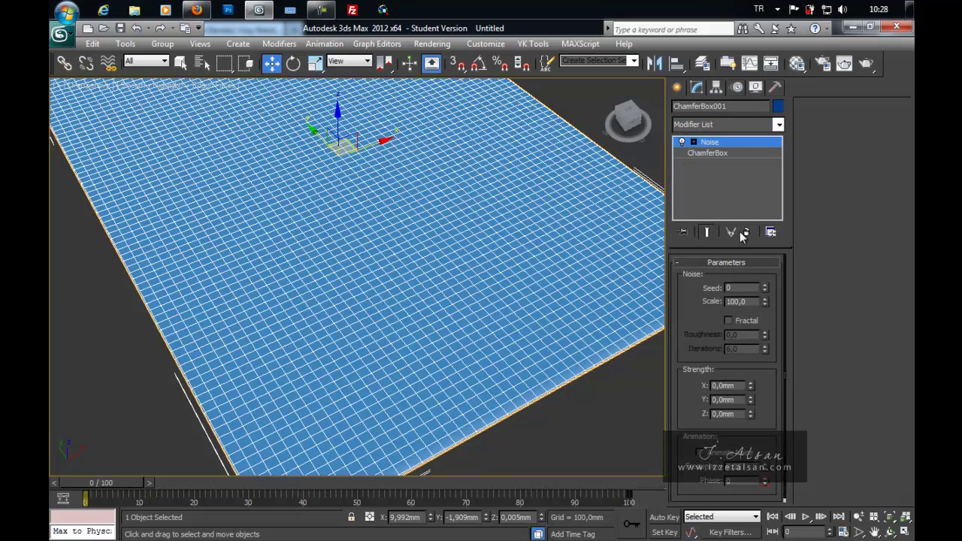
pyautogui.doubleClick(742, 385)
pyautogui.write('5')
pyautogui.press('Tab')
pyautogui.write('5')
pyautogui.press('Tab')
pyautogui.write('5')
pyautogui.press('Return')
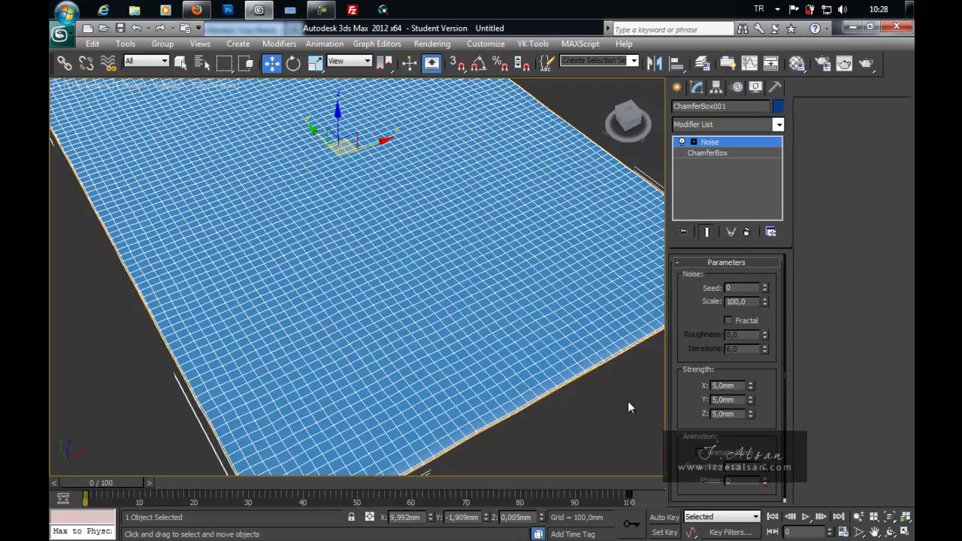
# Set the Noise scale to 50 and seed to 100, then check the uneven plate surface
pyautogui.scroll(-3, 466, 421)
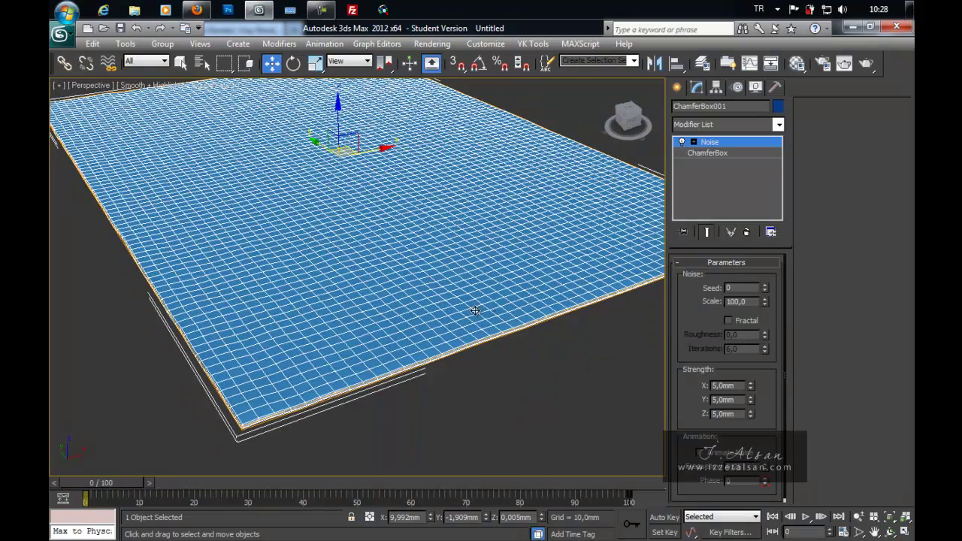
pyautogui.moveTo(766, 302); pyautogui.dragTo(770, 335)
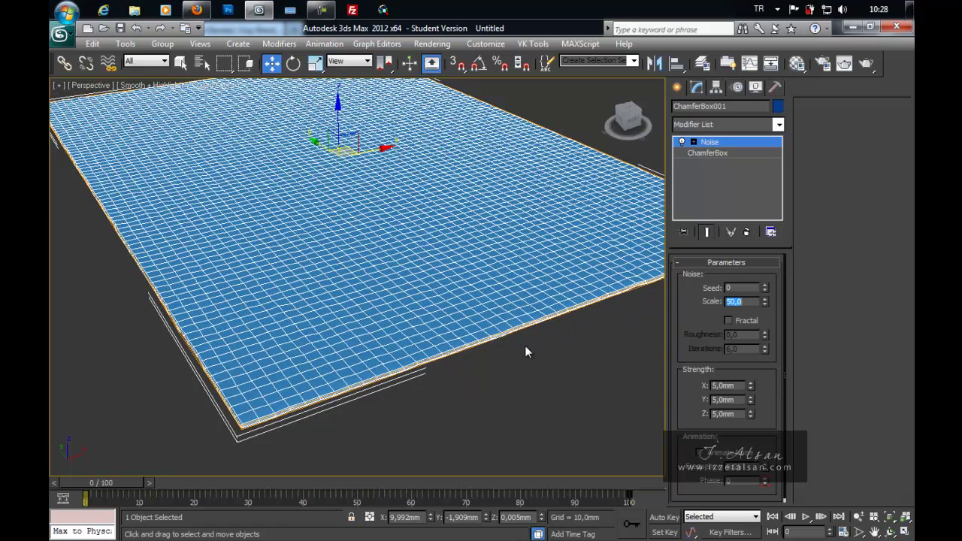
pyautogui.doubleClick(751, 288)
pyautogui.press('Return')
pyautogui.click(520, 110)
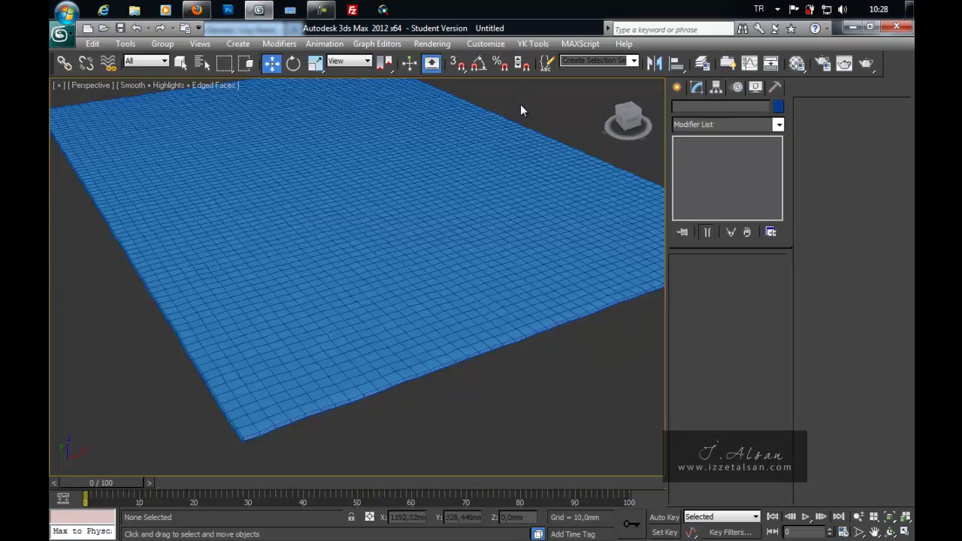
pyautogui.click(484, 199)
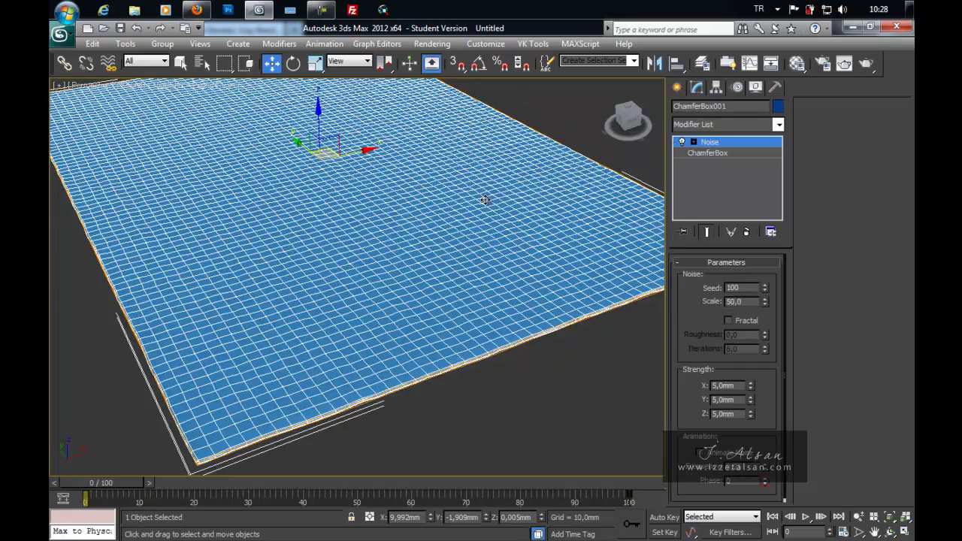
# Add a VRayFur object to the selected ChamferBox
pyautogui.click(681, 90)
pyautogui.click(704, 129)
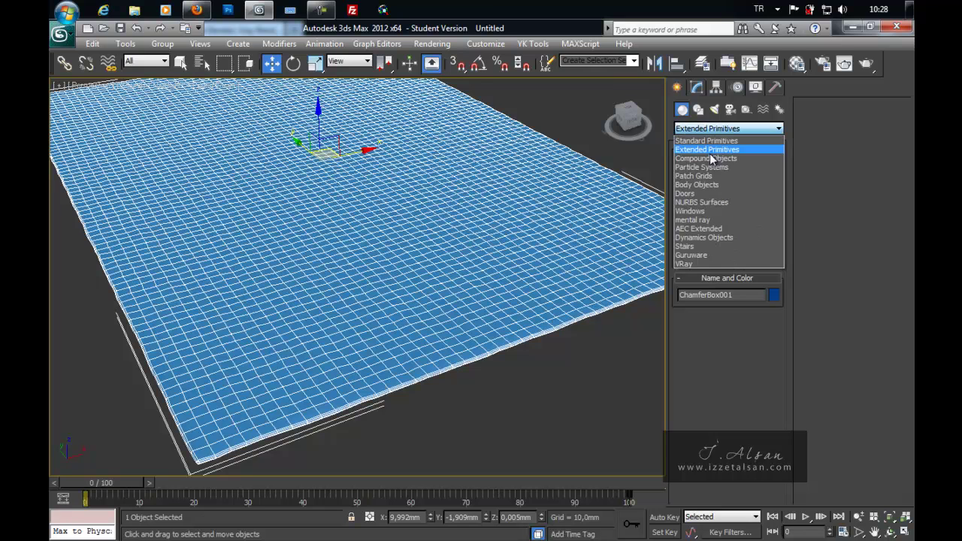
pyautogui.click(702, 263)
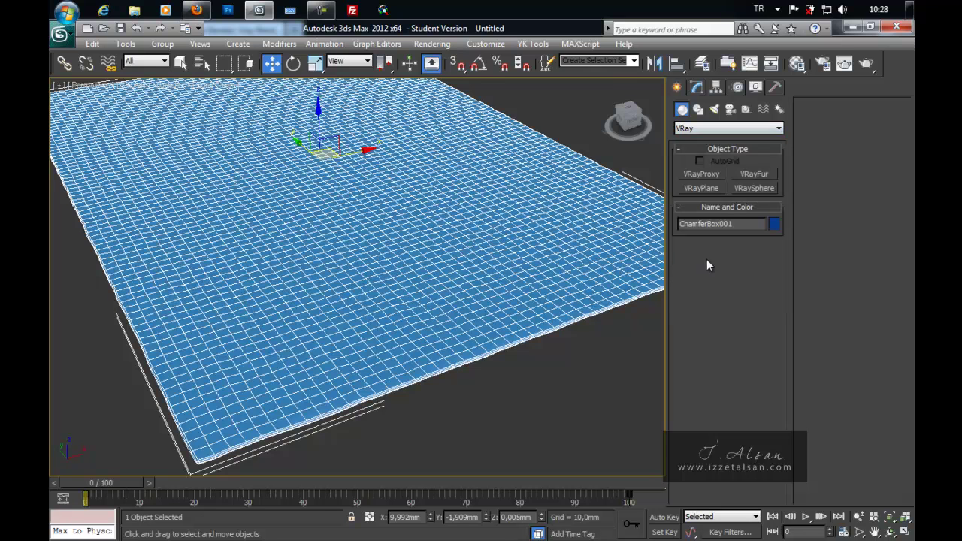
pyautogui.click(753, 173)
pyautogui.moveTo(475, 217)
pyautogui.keyDown('alt'); pyautogui.mouseDown(button='middle')
pyautogui.moveTo(475, 232)
pyautogui.moveTo(436, 209)
pyautogui.moveTo(468, 250)
pyautogui.moveTo(531, 252)
pyautogui.mouseUp(button='middle'); pyautogui.keyUp('alt')
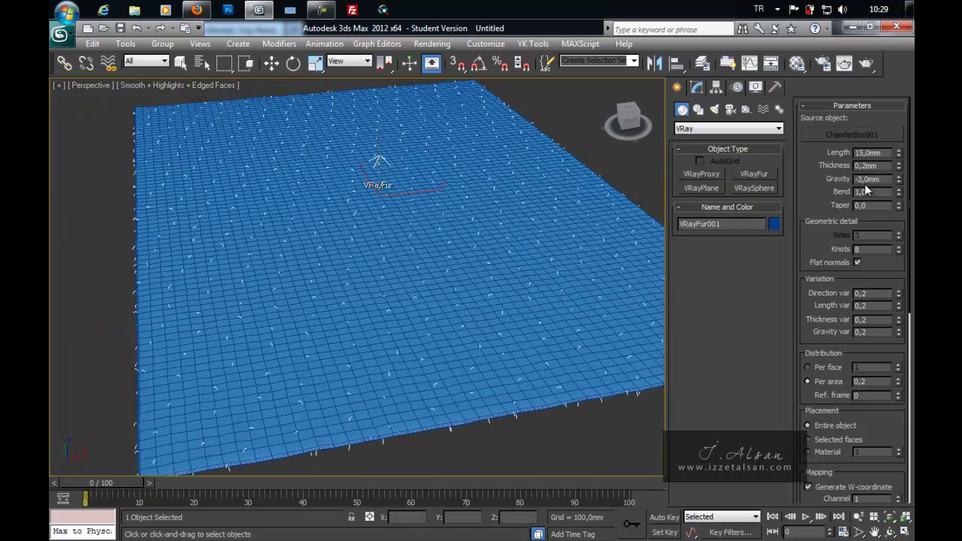
# Set fur length to 60 mm, thickness to 1,4 mm and reset gravity to 0
pyautogui.doubleClick(884, 153)
pyautogui.write('60')
pyautogui.press('Return')
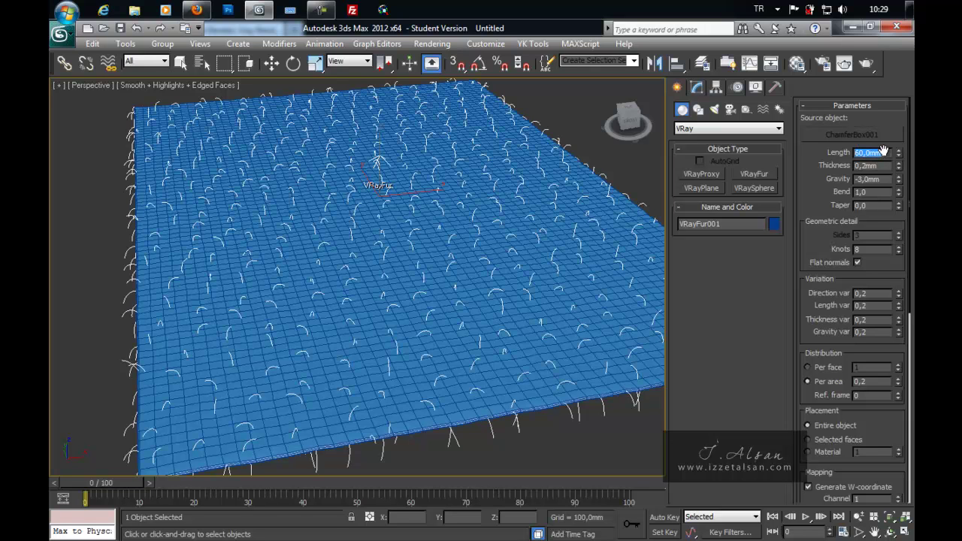
pyautogui.doubleClick(872, 166)
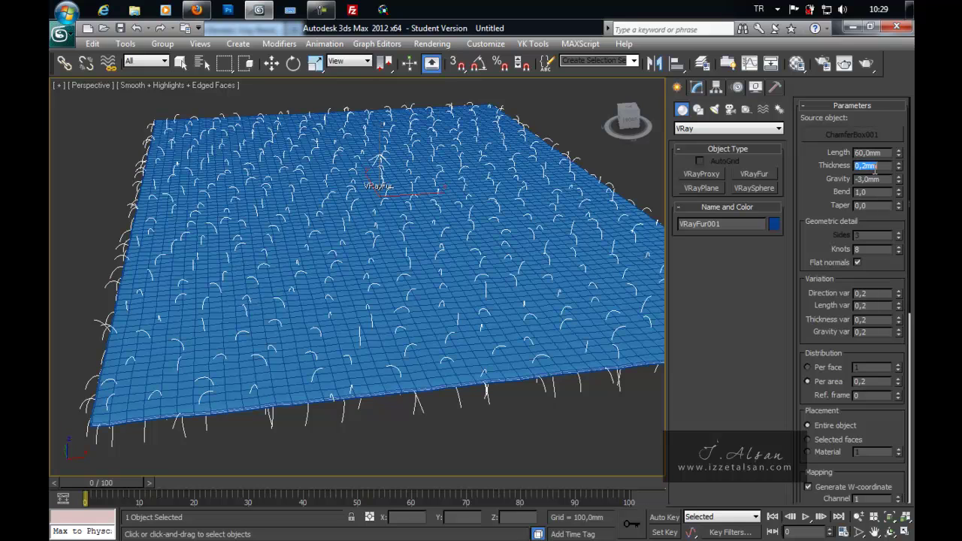
pyautogui.write('1,4')
pyautogui.press('Return')
pyautogui.rightClick(898, 179)
pyautogui.moveTo(502, 261)
pyautogui.keyDown('alt'); pyautogui.mouseDown(button='middle')
pyautogui.moveTo(502, 252)
pyautogui.moveTo(496, 263)
pyautogui.mouseUp(button='middle'); pyautogui.keyUp('alt')
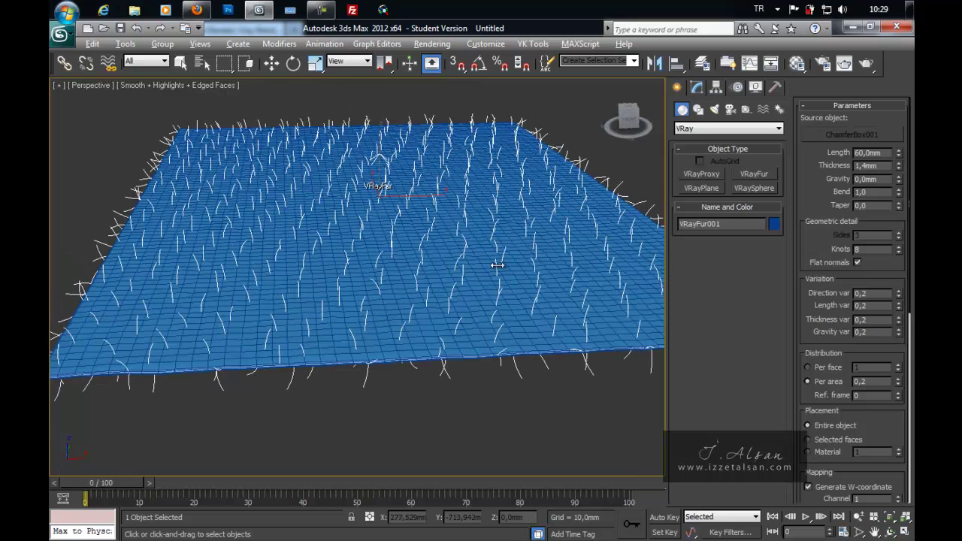
# Use 5 knots, disable flat normals, set direction variation 2,0 and per-face distribution
pyautogui.doubleClick(858, 249)
pyautogui.write('5')
pyautogui.press('Return')
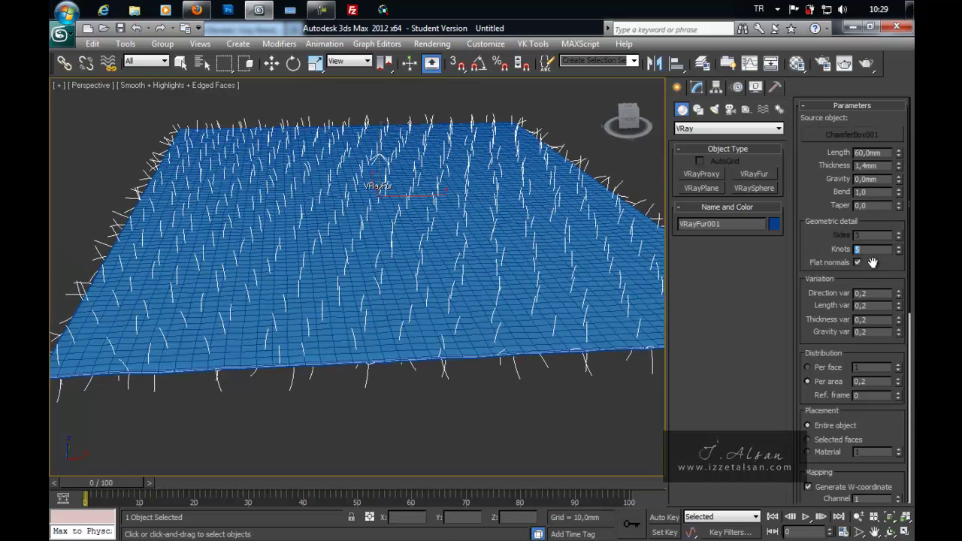
pyautogui.click(858, 262)
pyautogui.scroll(-3, 865, 267)
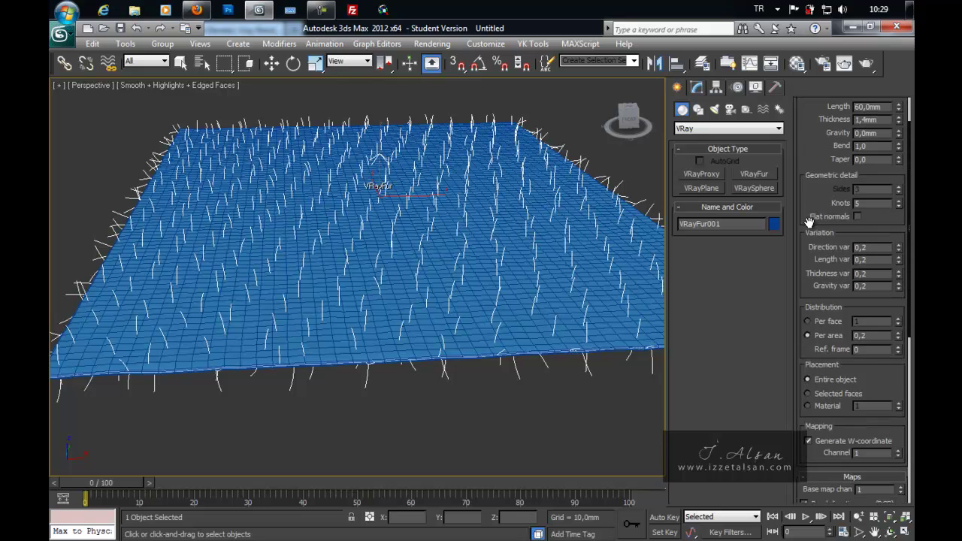
pyautogui.doubleClick(888, 249)
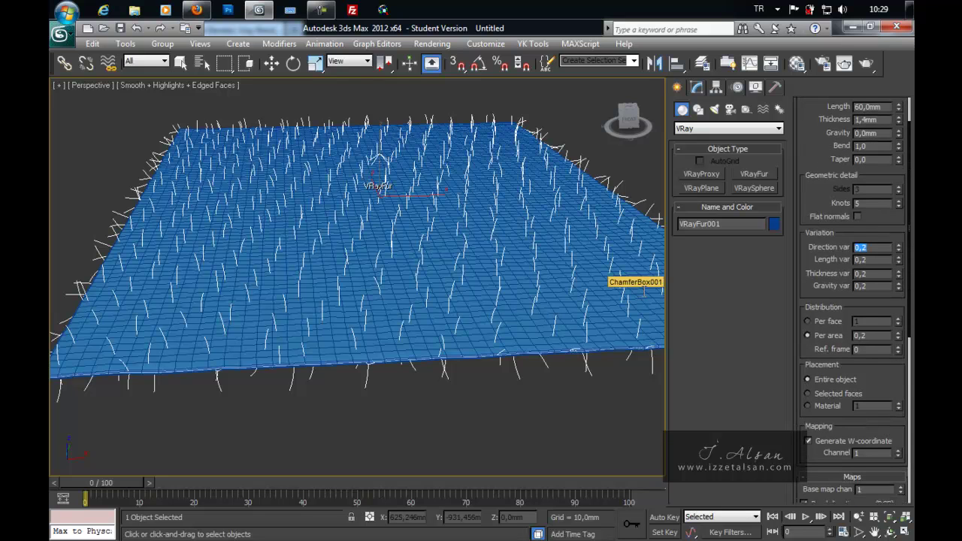
pyautogui.write('2')
pyautogui.press('Return')
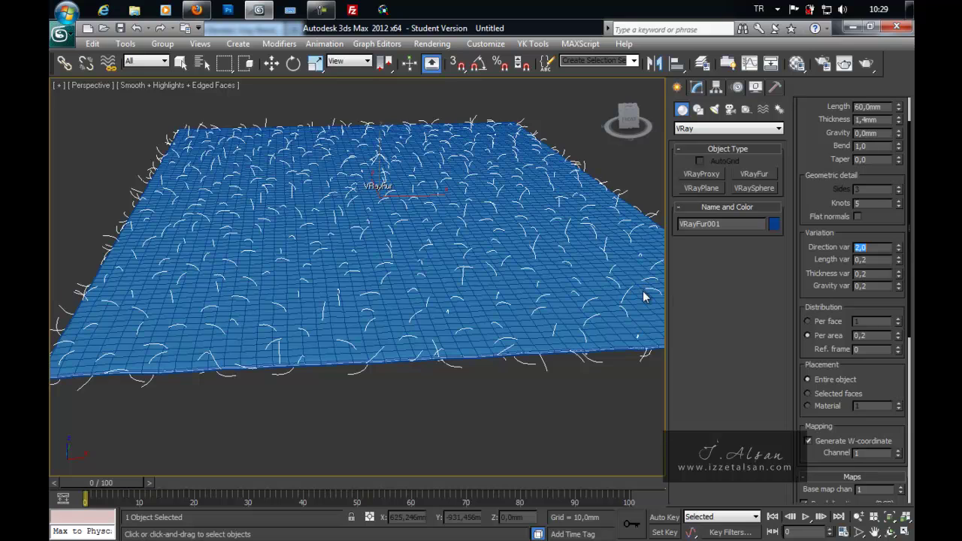
pyautogui.click(833, 321)
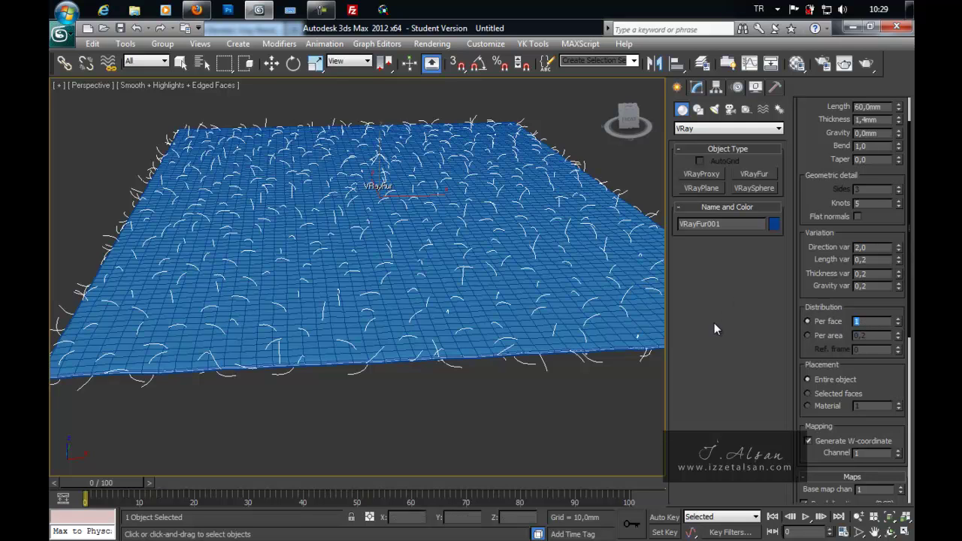
pyautogui.write('8')
# Grow the fur by material ID 1 and lengthen the strands to 70,7 mm
pyautogui.scroll(-2, 834, 308)
pyautogui.scroll(-2, 835, 308)
pyautogui.click(831, 308)
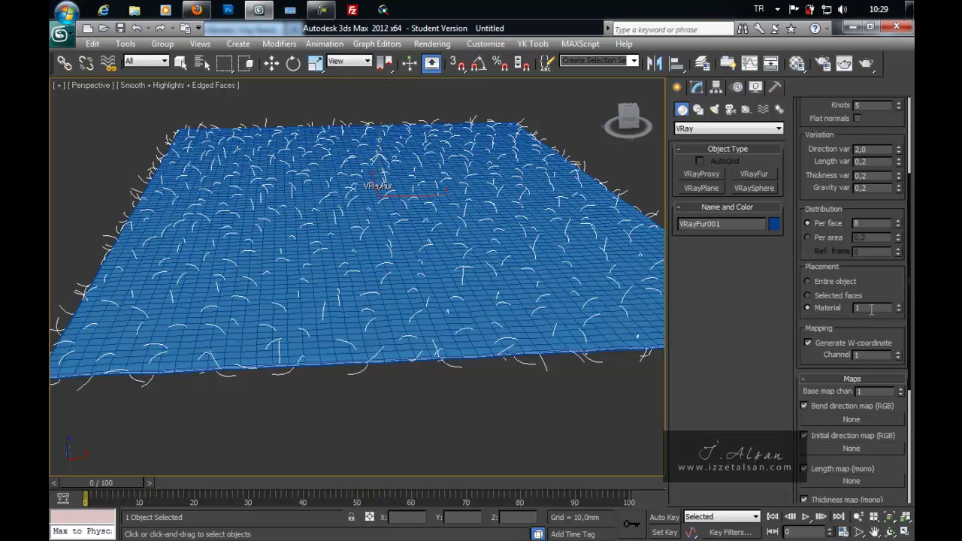
pyautogui.moveTo(887, 343)
pyautogui.mouseDown()
pyautogui.moveTo(850, 50)
pyautogui.moveTo(850, 406)
pyautogui.mouseUp()
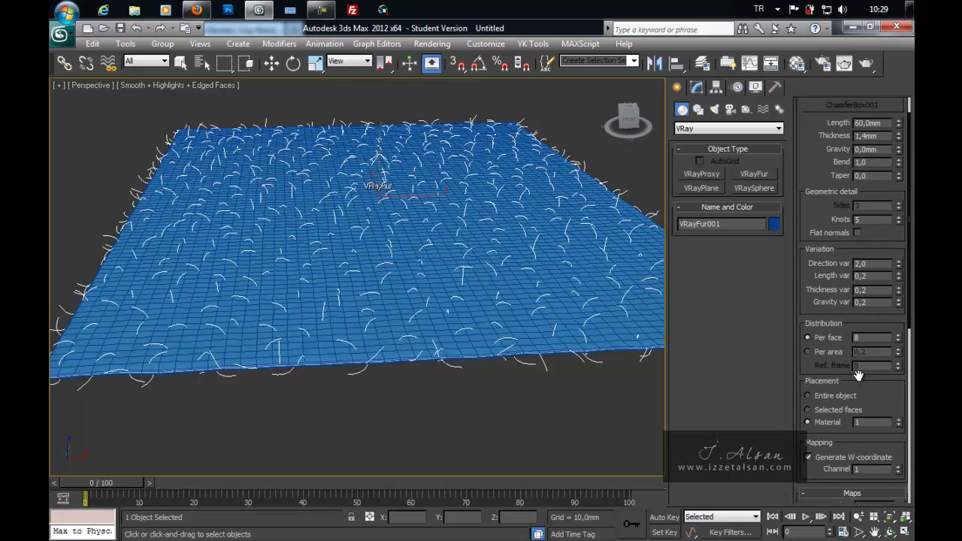
pyautogui.moveTo(348, 190)
pyautogui.keyDown('alt'); pyautogui.mouseDown(button='middle')
pyautogui.moveTo(382, 189)
pyautogui.moveTo(361, 211)
pyautogui.mouseUp(button='middle'); pyautogui.keyUp('alt')
pyautogui.scroll(-3, 376, 208)
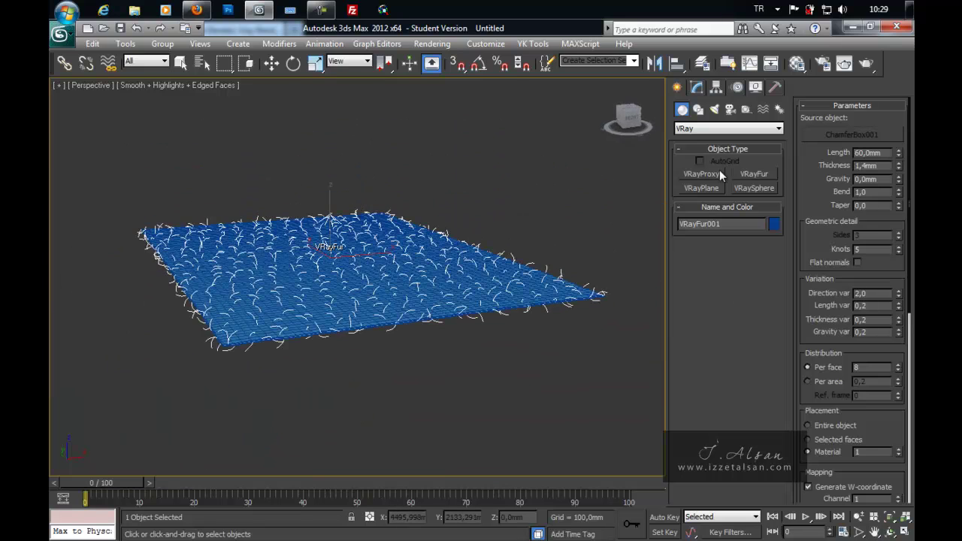
pyautogui.doubleClick(872, 153)
pyautogui.write('50')
pyautogui.press('Return')
pyautogui.write('70,7')
pyautogui.press('Return')
pyautogui.moveTo(489, 226)
pyautogui.keyDown('alt'); pyautogui.mouseDown(button='middle')
pyautogui.moveTo(472, 246)
pyautogui.moveTo(476, 273)
pyautogui.moveTo(499, 275)
pyautogui.moveTo(516, 247)
pyautogui.mouseUp(button='middle'); pyautogui.keyUp('alt')
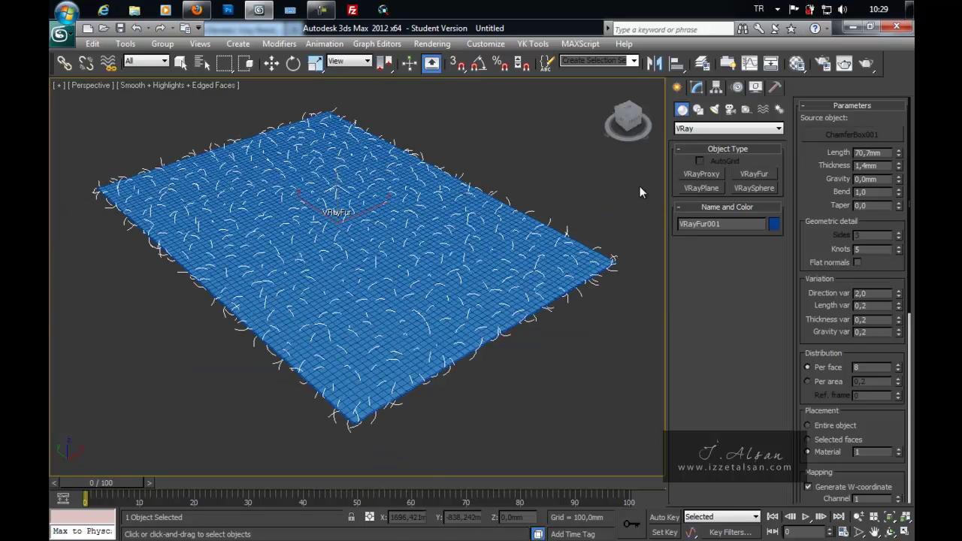
# Show the V-Ray light types in the Create panel's Lights category
pyautogui.click(697, 87)
pyautogui.press('w')
pyautogui.click(677, 87)
pyautogui.click(714, 109)
pyautogui.click(728, 129)
pyautogui.click(721, 159)
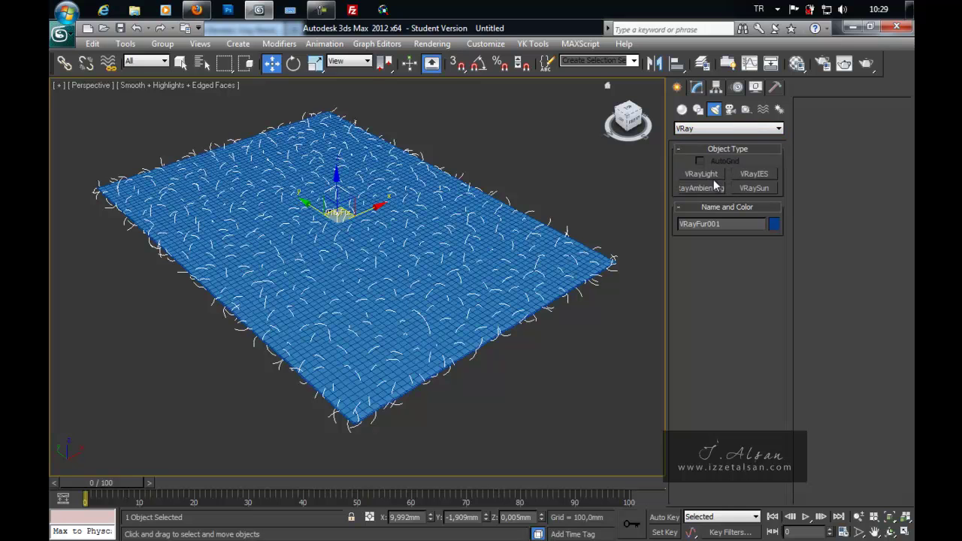
# Draw a VRayLight beside the carpet and make it a Dome light with multiplier 1,0
pyautogui.click(716, 175)
pyautogui.moveTo(567, 180); pyautogui.dragTo(645, 192)
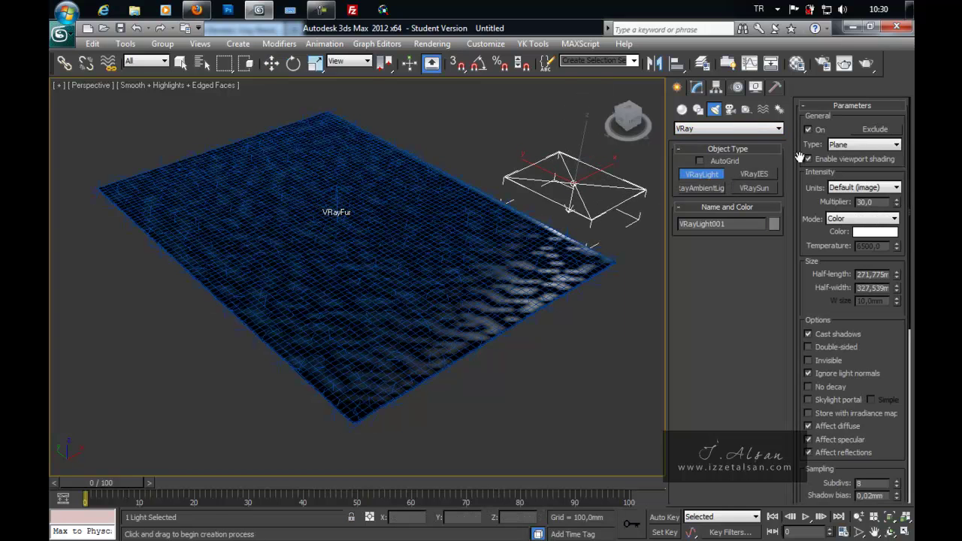
pyautogui.click(857, 145)
pyautogui.click(842, 165)
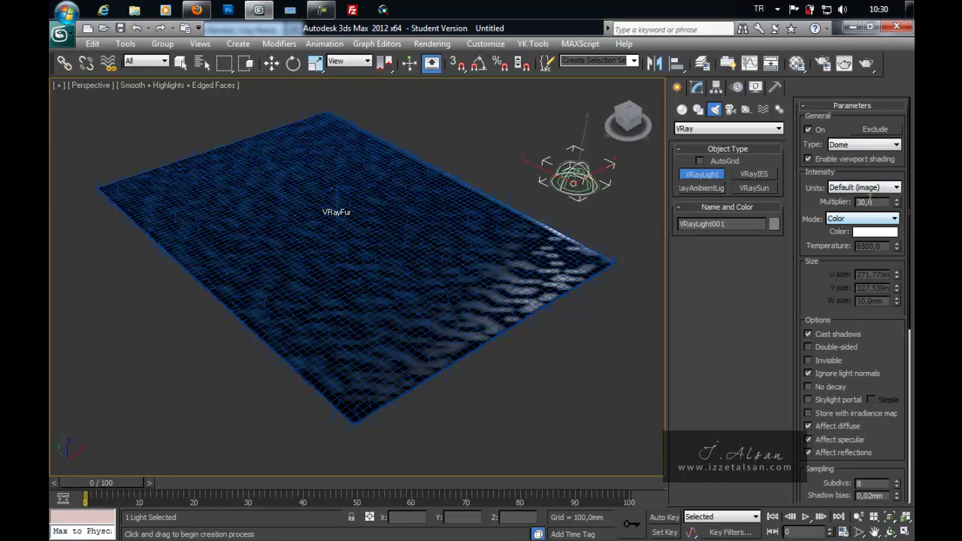
pyautogui.write('1')
pyautogui.press('Return')
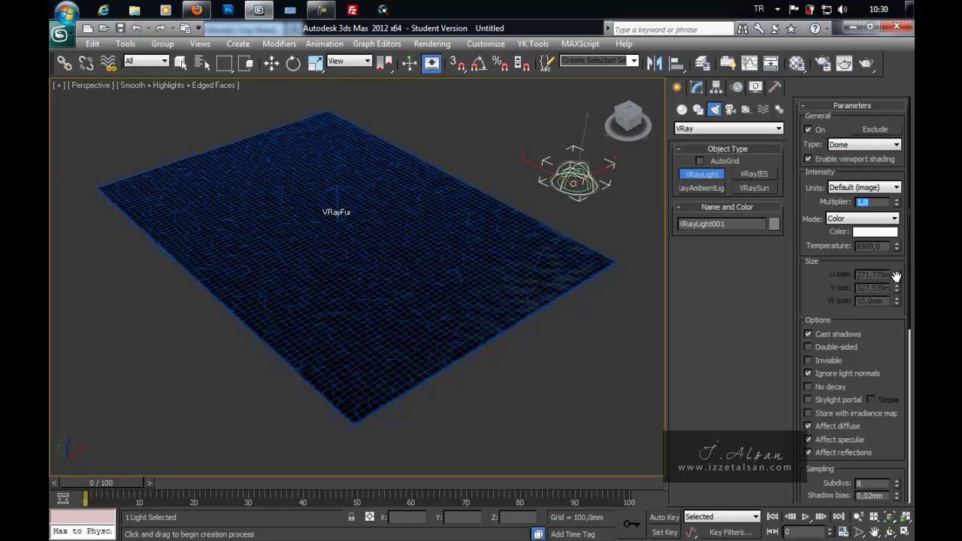
# Make the dome light invisible with 32 subdivs, then deselect it
pyautogui.click(823, 362)
pyautogui.moveTo(890, 345); pyautogui.dragTo(890, 258)
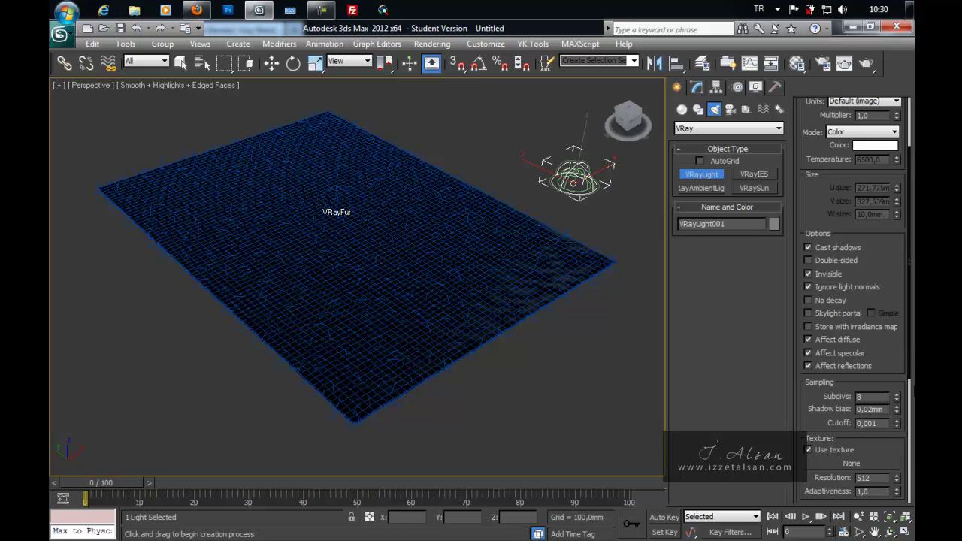
pyautogui.write('32')
pyautogui.moveTo(887, 269); pyautogui.dragTo(883, 361)
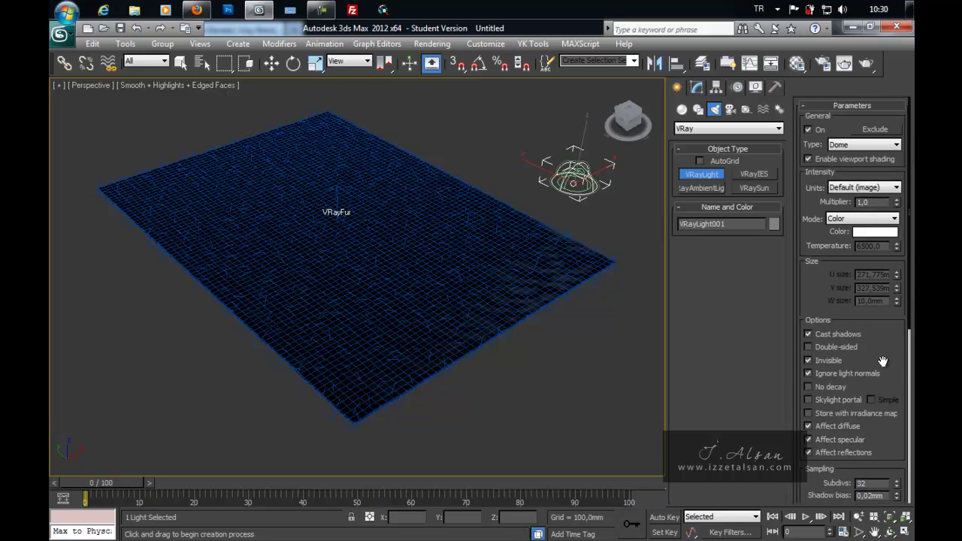
pyautogui.press('w')
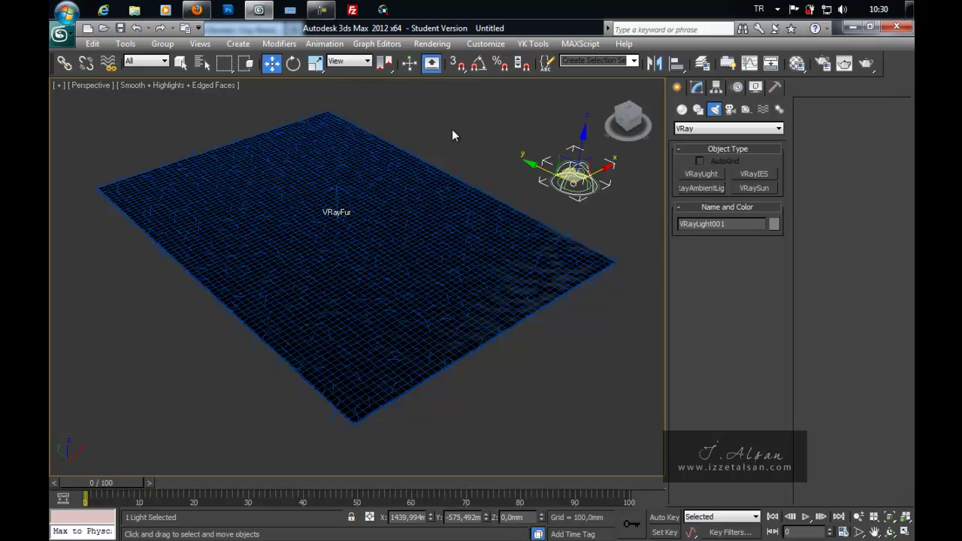
pyautogui.click(697, 87)
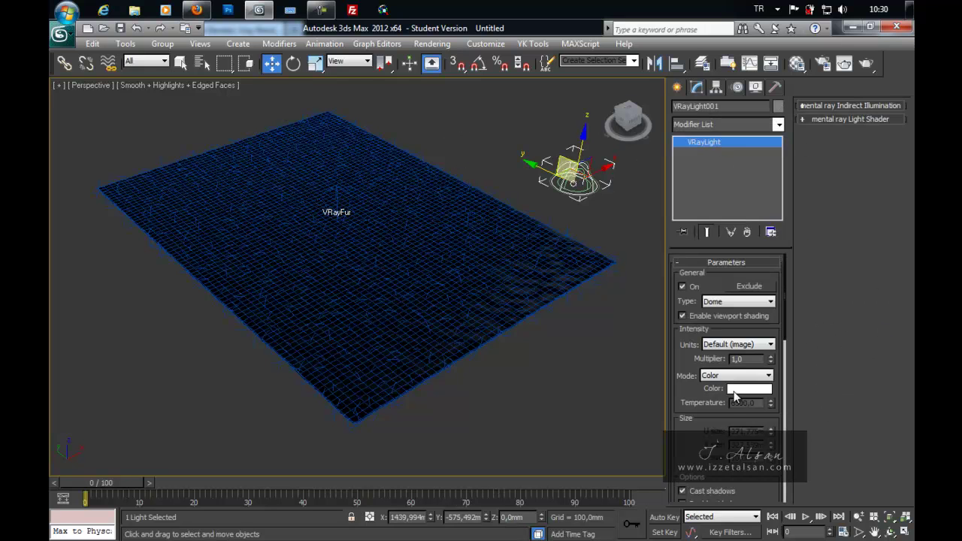
pyautogui.scroll(-3, 740, 406)
pyautogui.scroll(-3, 745, 414)
pyautogui.scroll(-3, 748, 423)
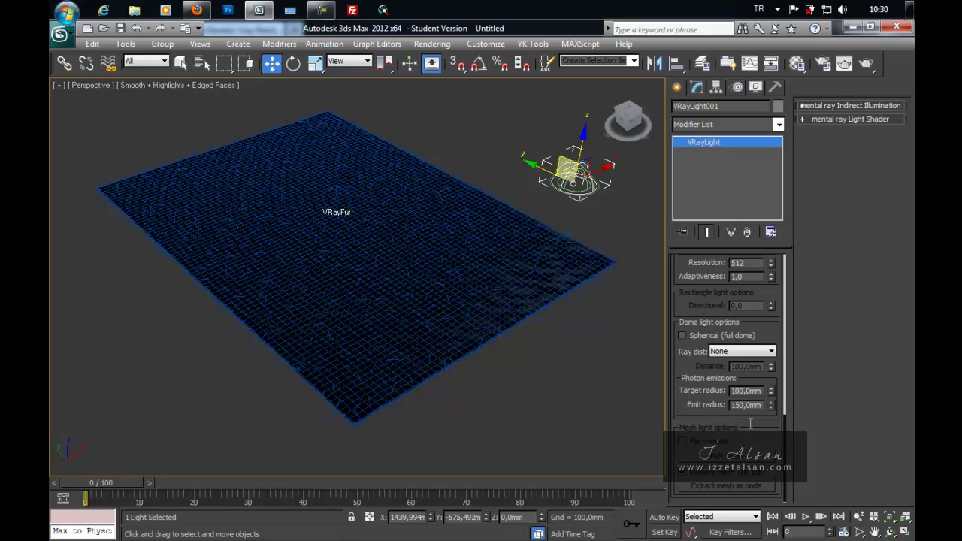
pyautogui.click(614, 241)
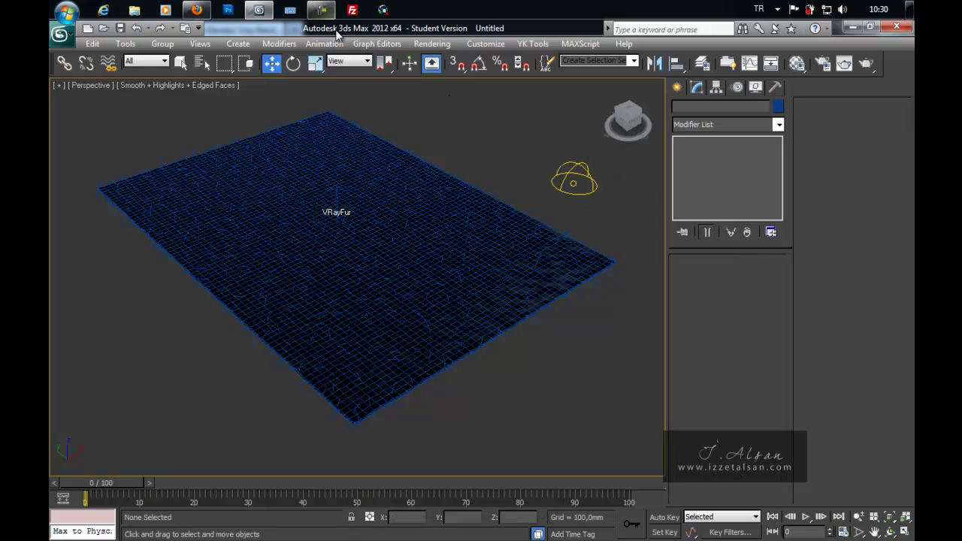
# In Render Setup's V-Ray settings, turn the default lights off
pyautogui.click(432, 44)
pyautogui.click(453, 75)
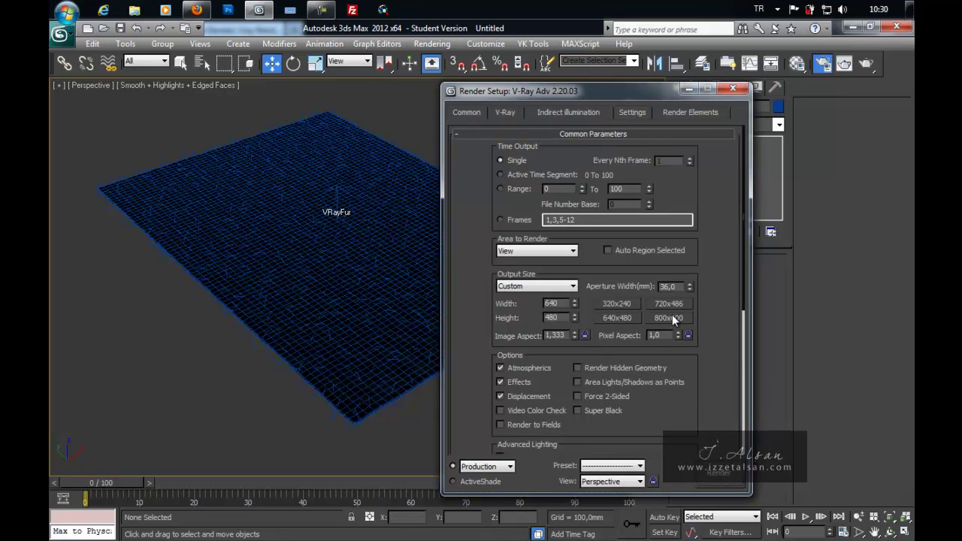
pyautogui.click(506, 114)
pyautogui.click(534, 173)
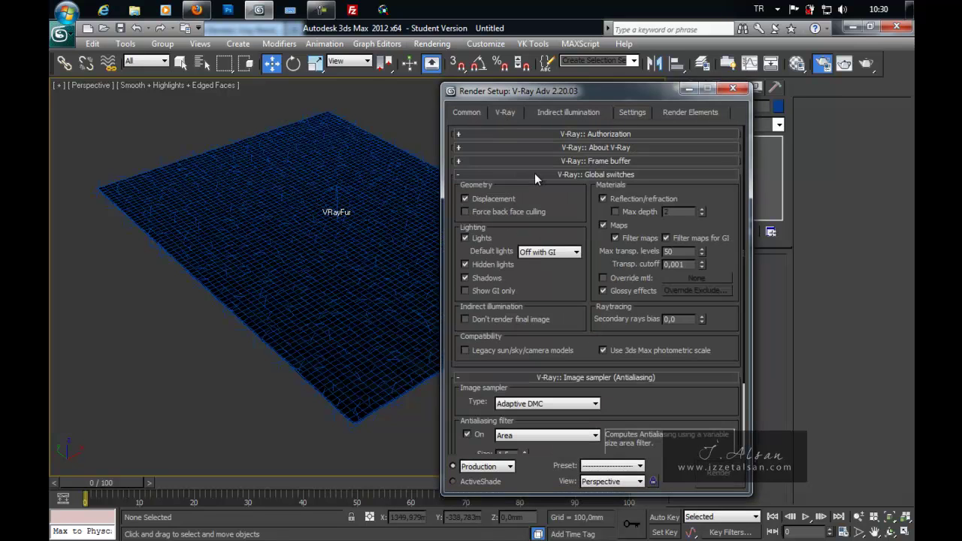
pyautogui.click(533, 251)
pyautogui.click(536, 264)
pyautogui.click(559, 175)
# Set the antialiasing filter to Mitchell-Netravali and enable the GI environment override
pyautogui.click(527, 251)
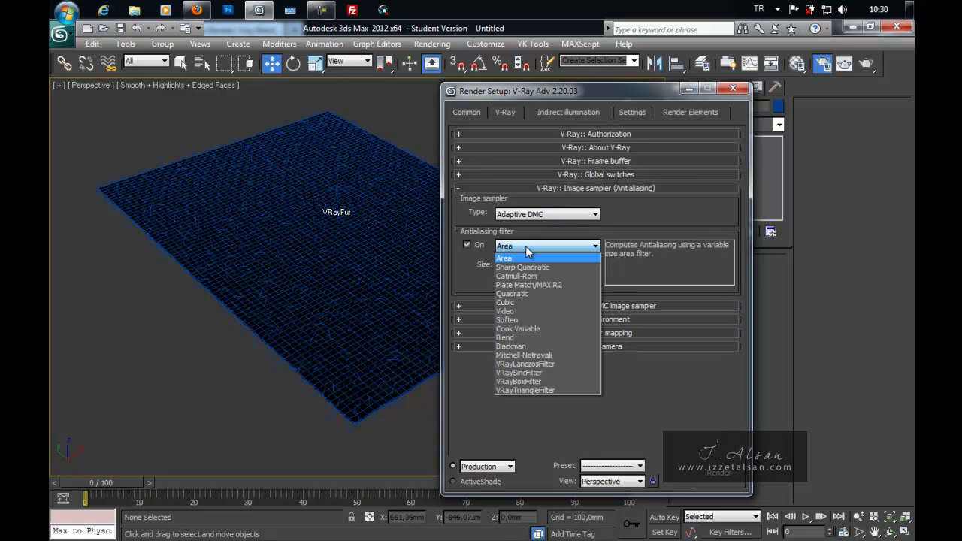
pyautogui.click(548, 355)
pyautogui.click(554, 190)
pyautogui.click(554, 202)
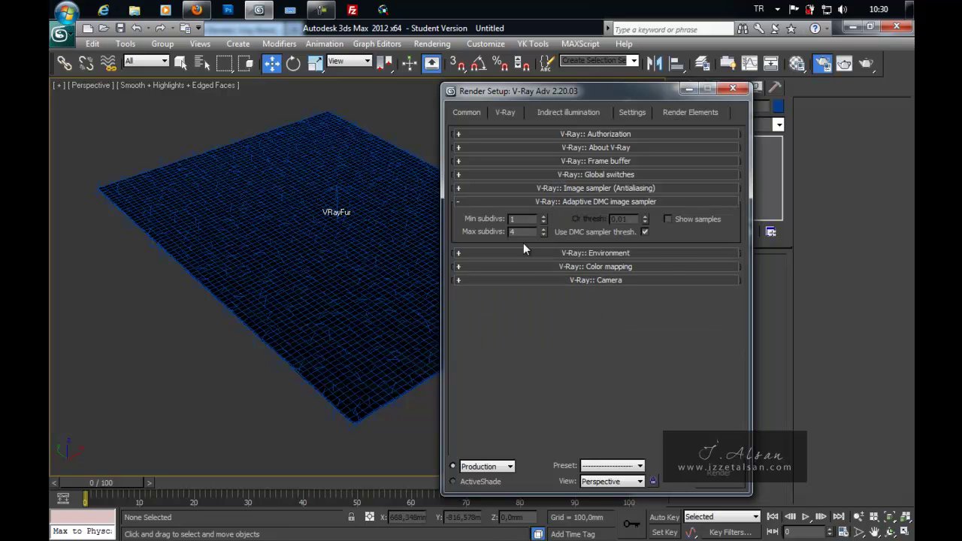
pyautogui.click(543, 203)
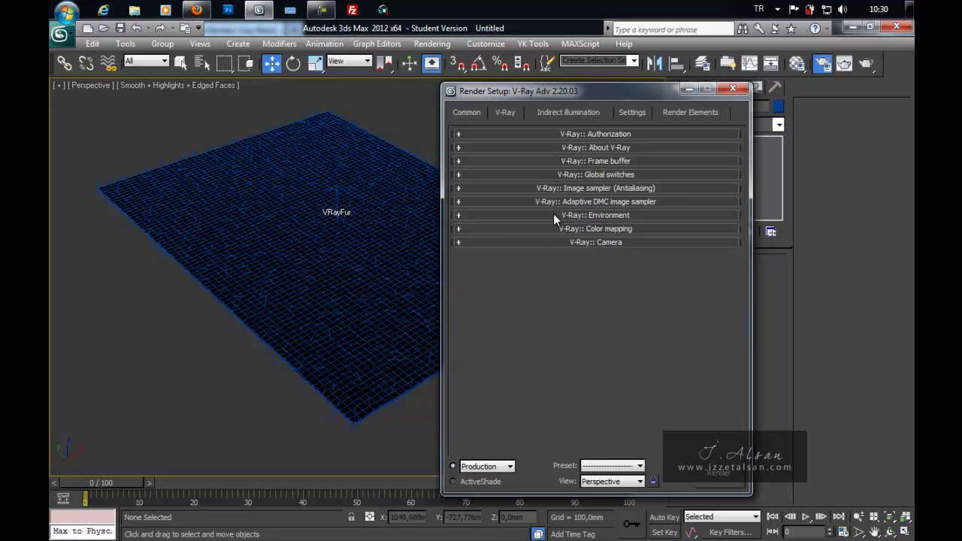
pyautogui.click(554, 215)
pyautogui.click(464, 239)
pyautogui.click(526, 216)
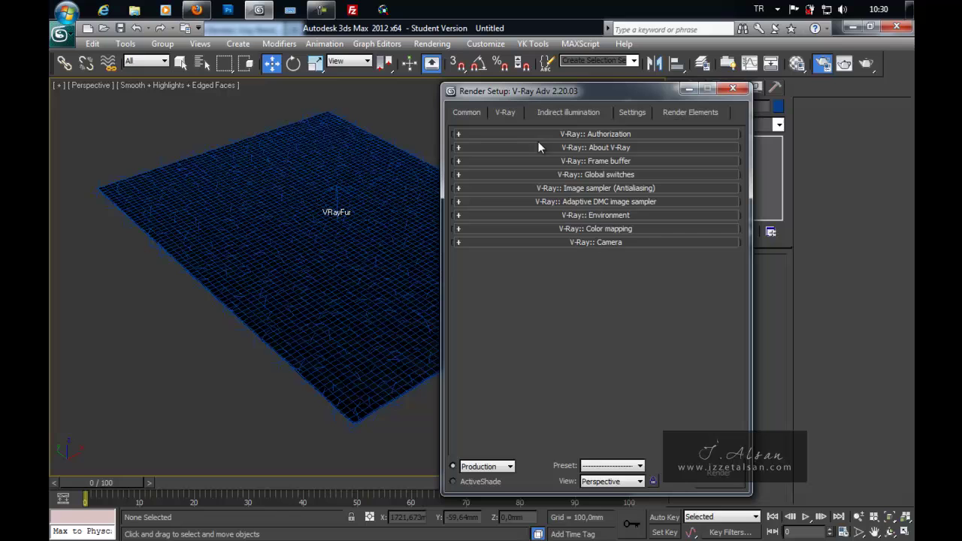
# Turn global illumination on with the secondary bounce engine set to None
pyautogui.click(581, 110)
pyautogui.click(462, 151)
pyautogui.click(625, 261)
pyautogui.click(623, 269)
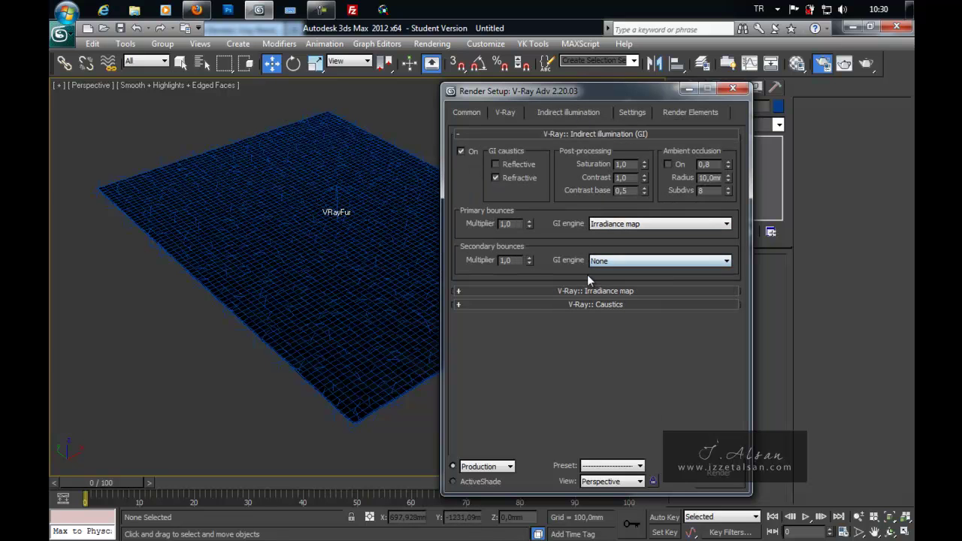
pyautogui.click(557, 133)
# Set the irradiance map preset to Low and close Render Setup
pyautogui.click(563, 147)
pyautogui.click(624, 157)
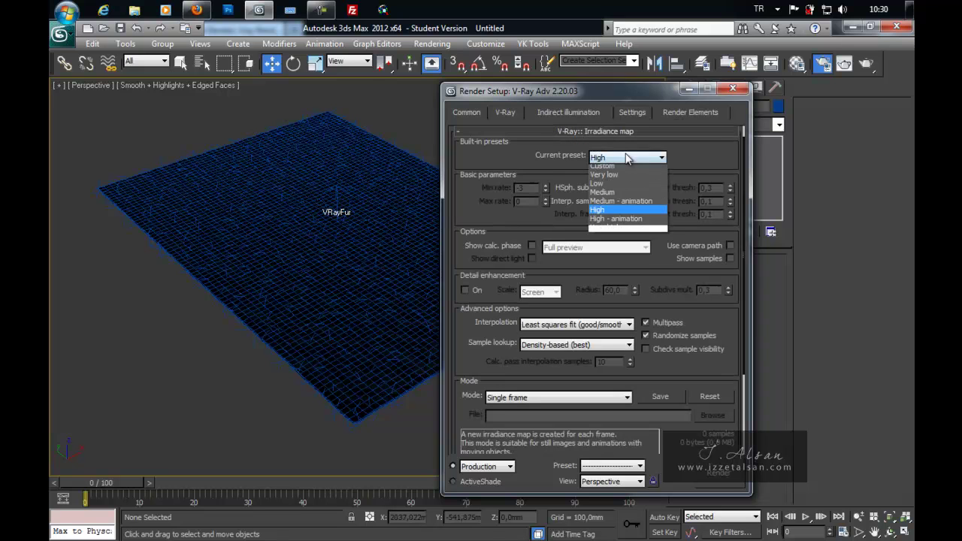
pyautogui.click(612, 187)
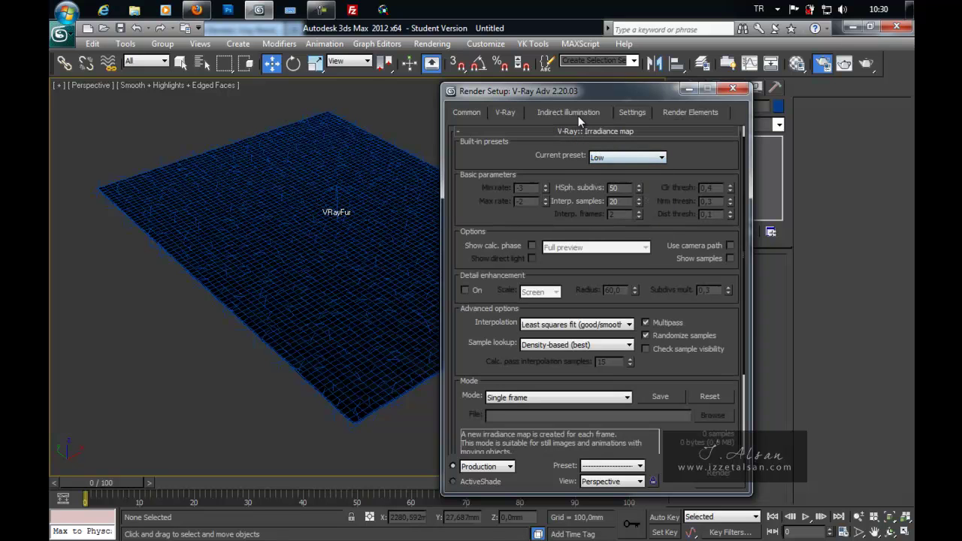
pyautogui.click(583, 131)
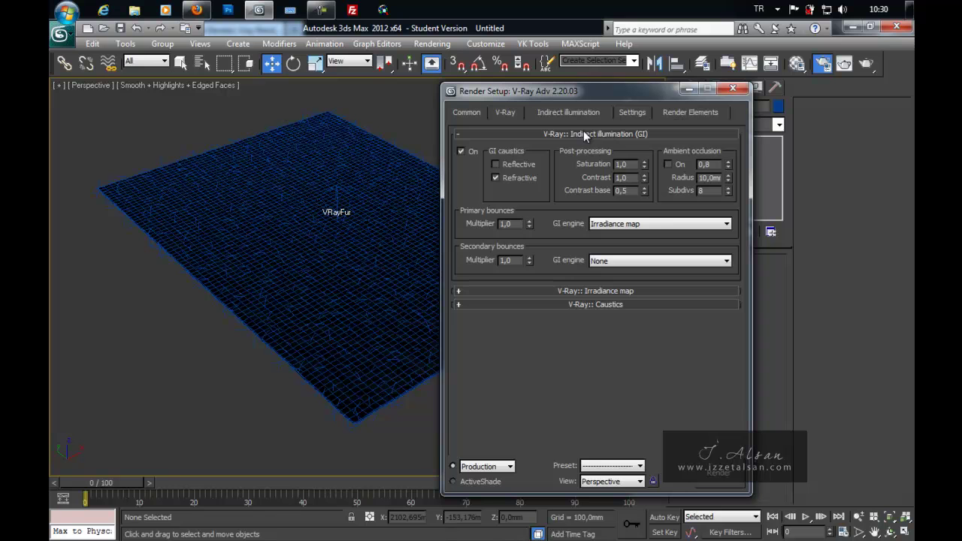
pyautogui.click(583, 134)
pyautogui.click(586, 146)
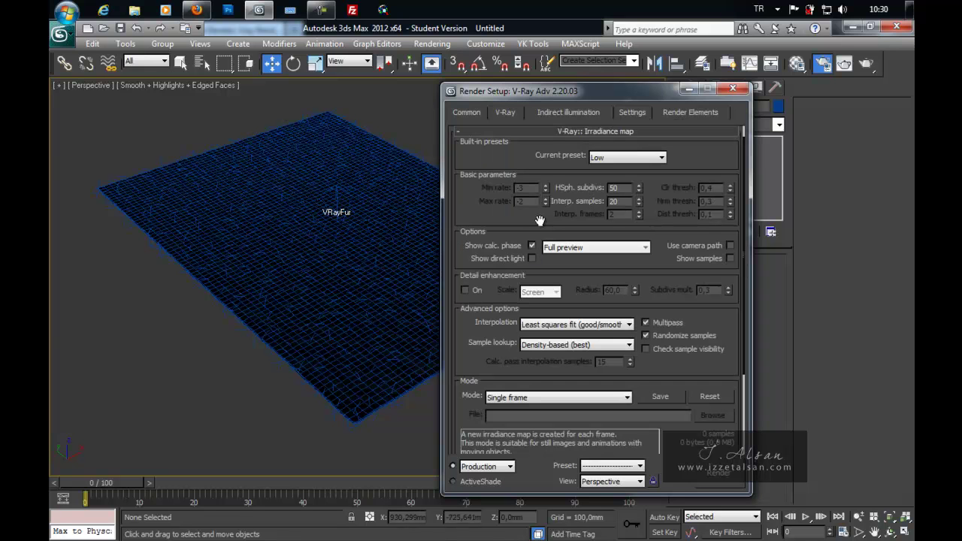
pyautogui.click(570, 133)
pyautogui.click(733, 88)
pyautogui.moveTo(481, 188)
pyautogui.keyDown('alt'); pyautogui.mouseDown(button='middle')
pyautogui.moveTo(507, 204)
pyautogui.moveTo(490, 237)
pyautogui.mouseUp(button='middle'); pyautogui.keyUp('alt')
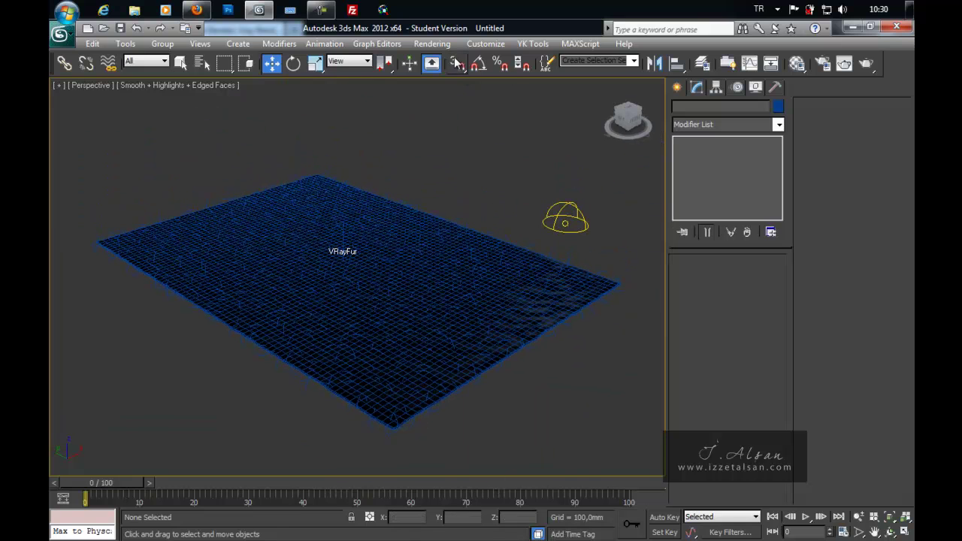
# Set the output size to HDTV 1920x1080 and render the fur carpet scene
pyautogui.click(440, 43)
pyautogui.click(455, 73)
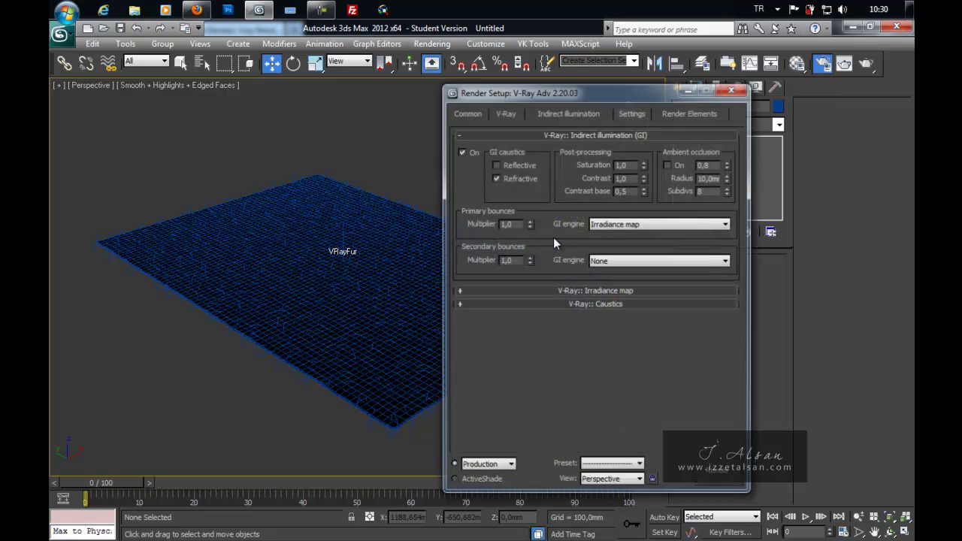
pyautogui.click(467, 112)
pyautogui.click(536, 286)
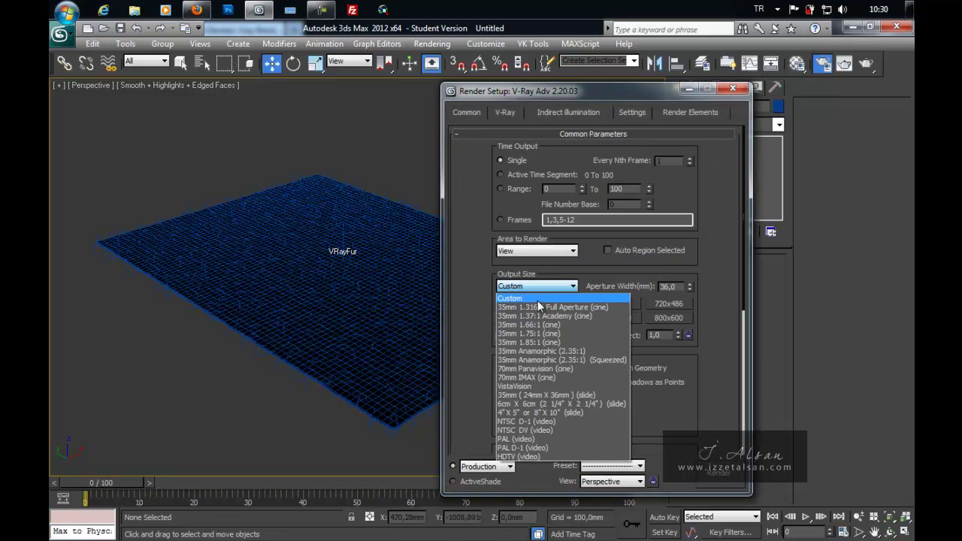
pyautogui.click(538, 454)
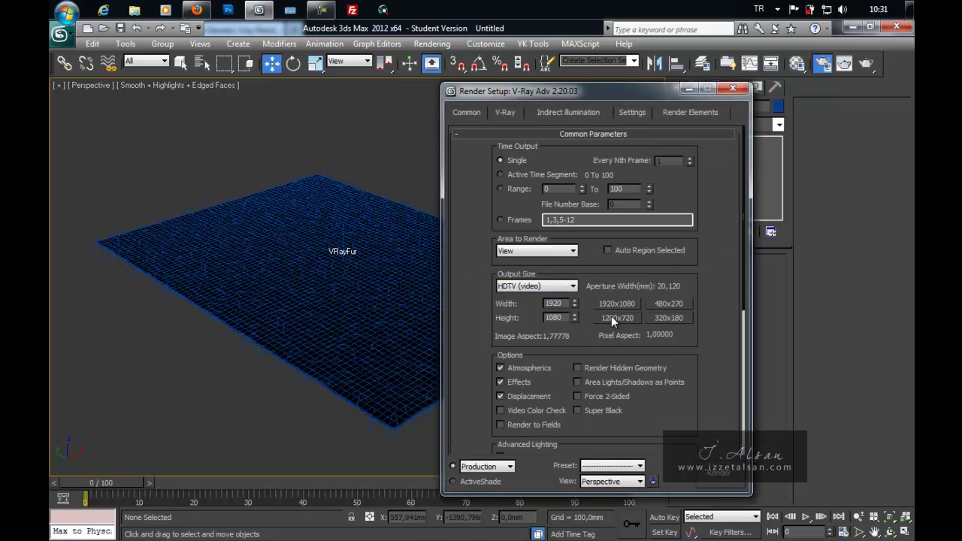
pyautogui.click(718, 483)
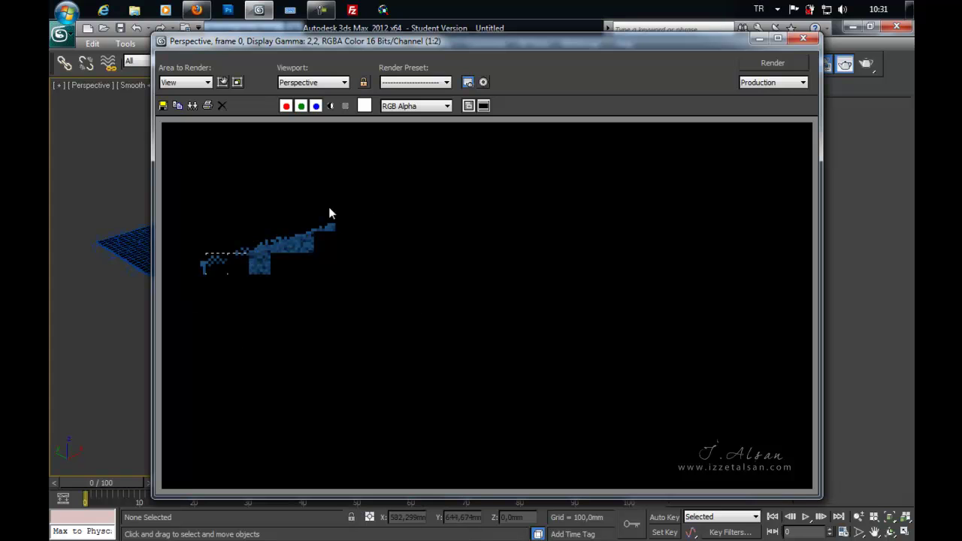
# Close the frame buffer, cancel the render and switch to Firefox
pyautogui.click(804, 39)
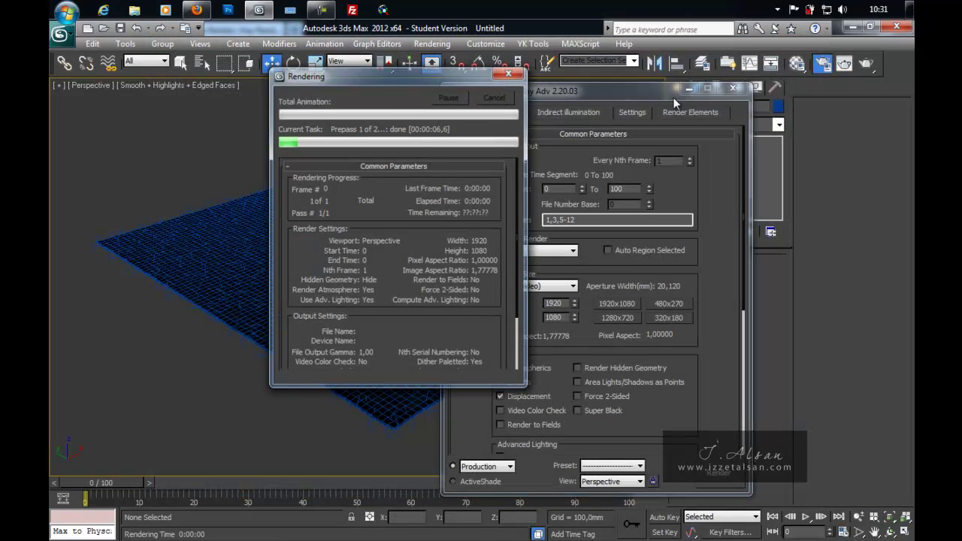
pyautogui.click(494, 96)
pyautogui.click(197, 10)
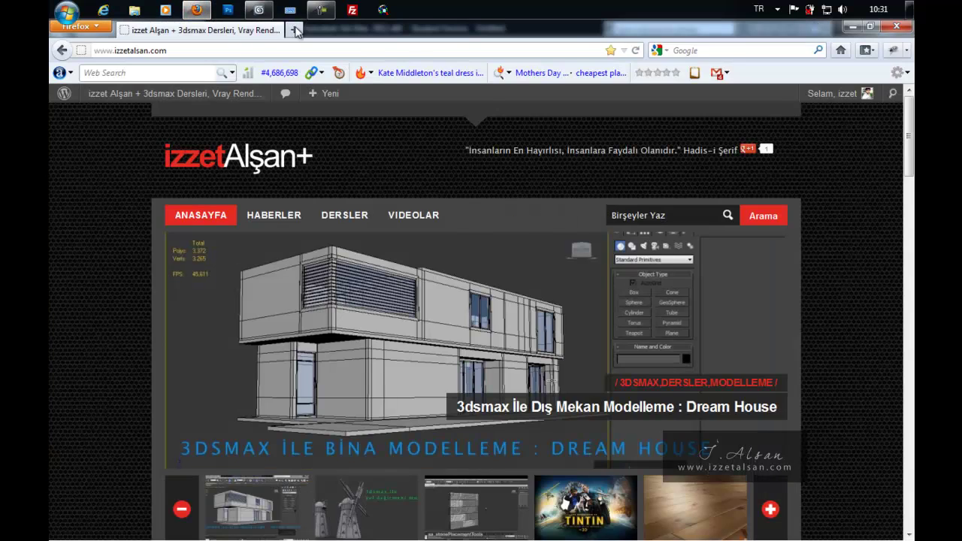
# In a new tab, search Google Images for 'shaggy halı' limited to large images
pyautogui.click(297, 30)
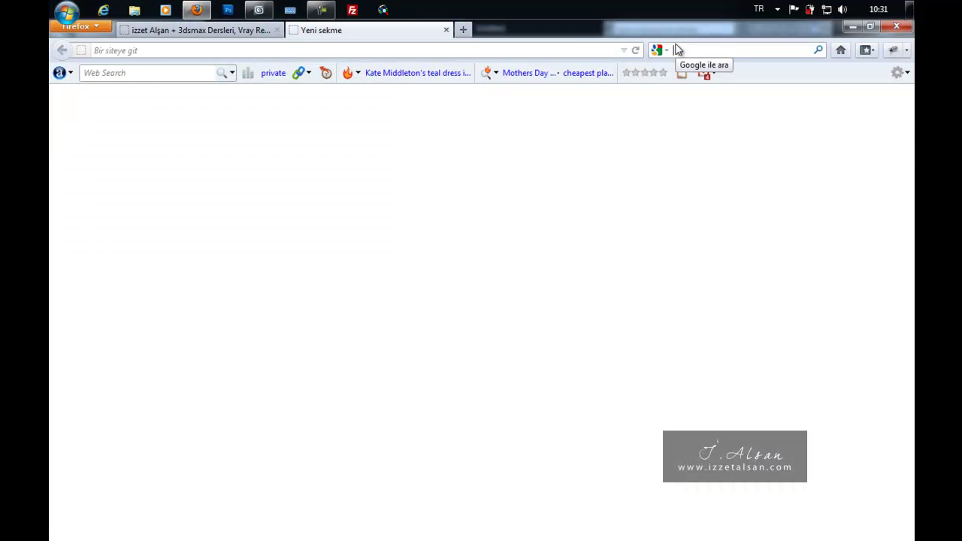
pyautogui.click(679, 50)
pyautogui.write('y halı')
pyautogui.press('Return')
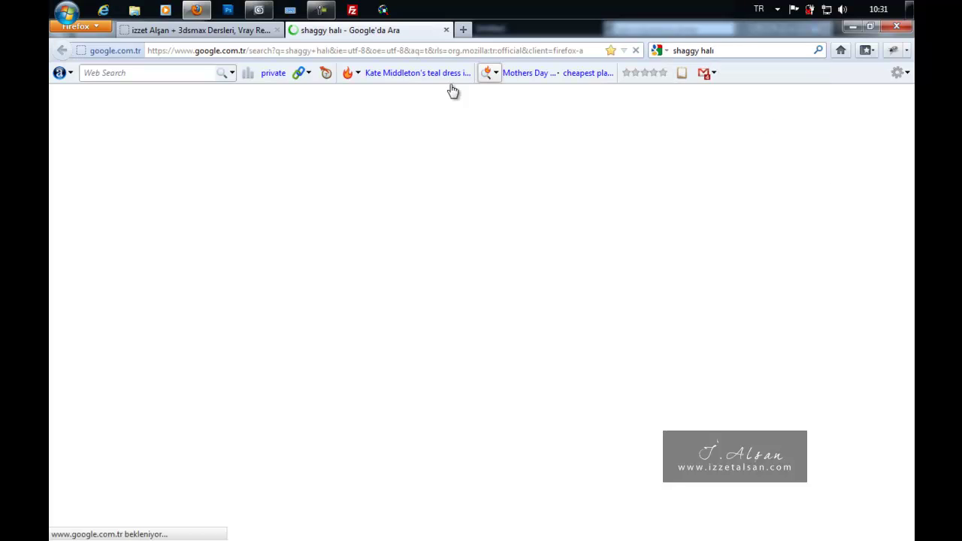
pyautogui.click(173, 107)
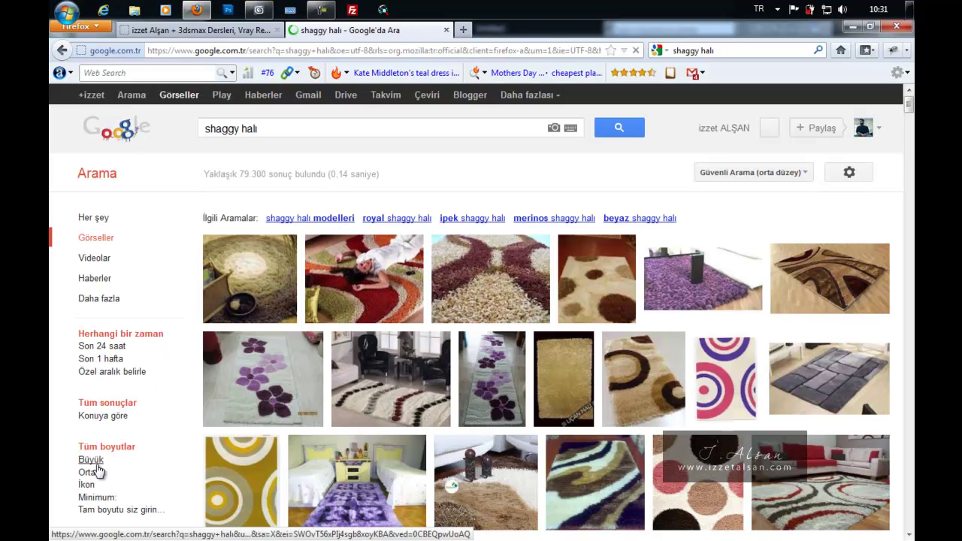
pyautogui.click(96, 461)
# Browse the results, previewing two purple shaggy rugs in tabs and closing both
pyautogui.scroll(-2, 442, 249)
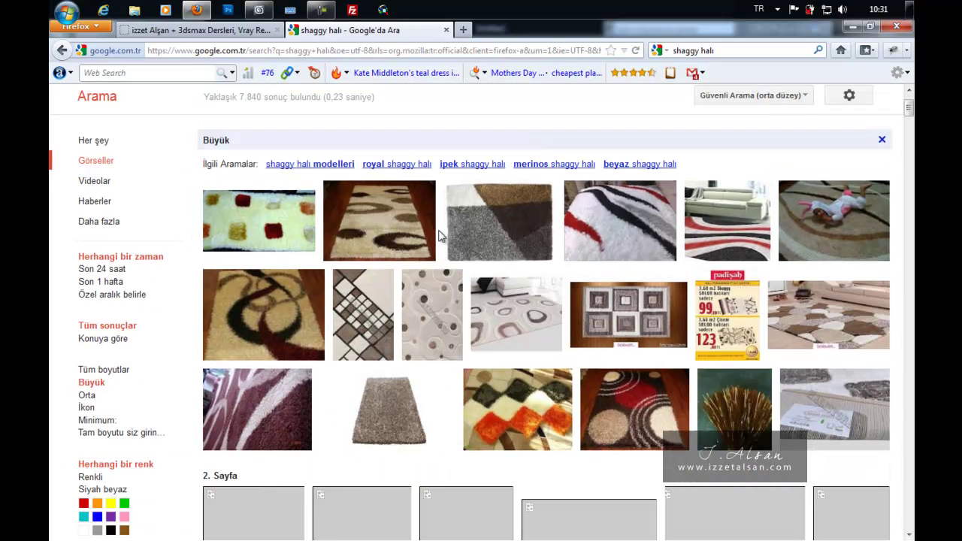
pyautogui.scroll(-2, 442, 241)
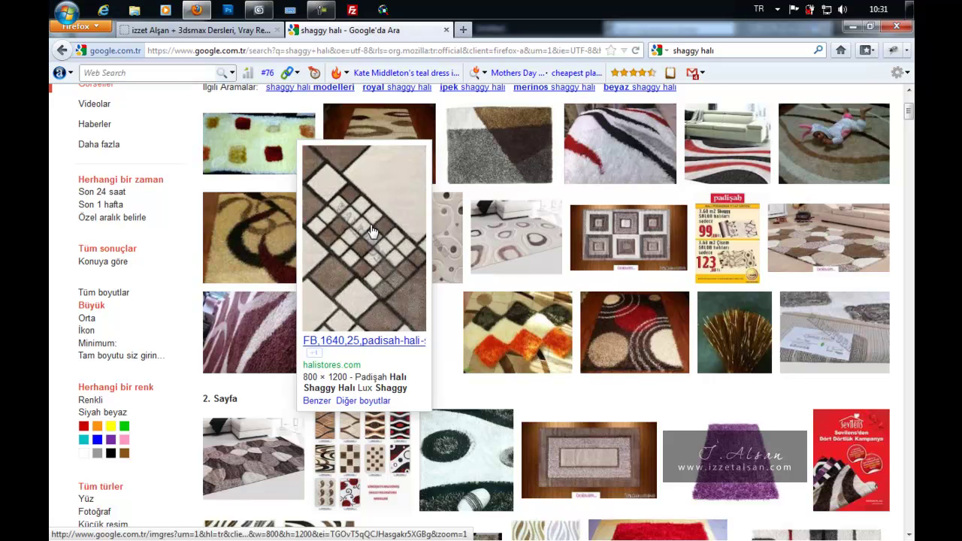
pyautogui.click(373, 251)
pyautogui.scroll(-2, 373, 251)
pyautogui.scroll(-4, 362, 250)
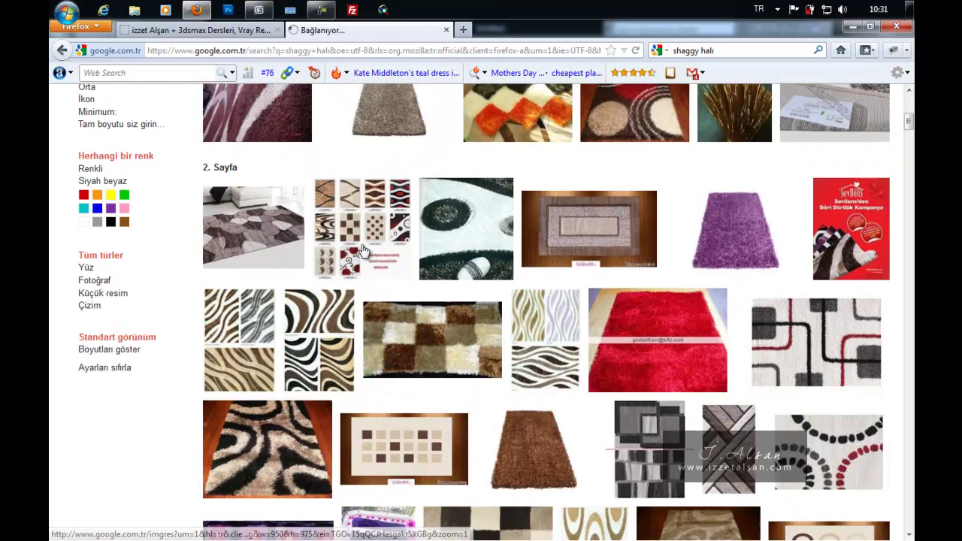
pyautogui.scroll(-2, 362, 250)
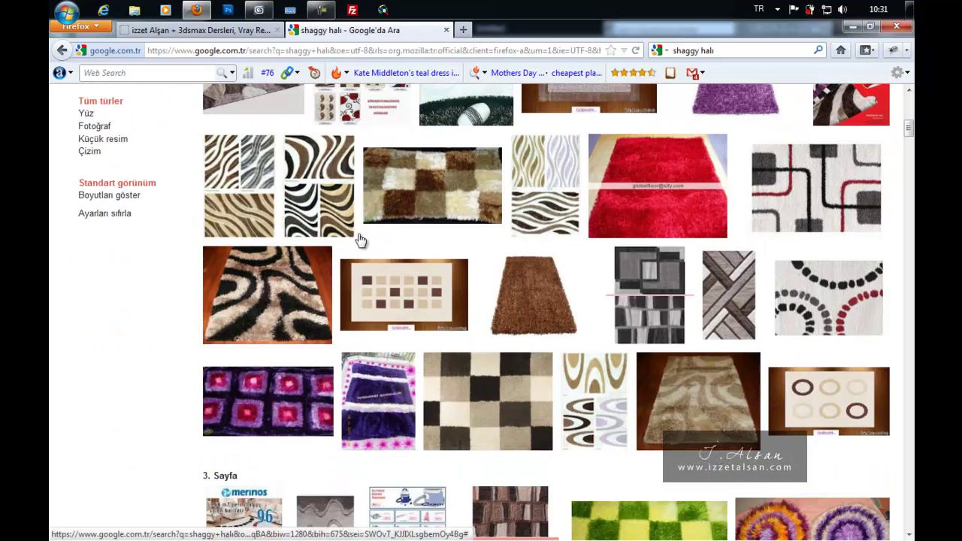
pyautogui.scroll(-2, 361, 244)
pyautogui.scroll(-2, 438, 239)
pyautogui.scroll(-2, 438, 240)
pyautogui.scroll(-1, 438, 239)
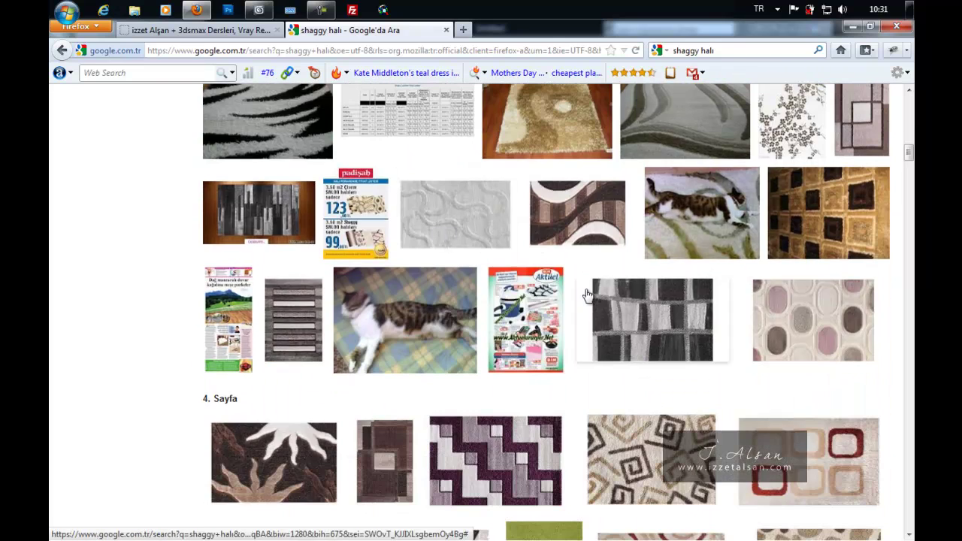
pyautogui.scroll(1, 591, 294)
pyautogui.scroll(-3, 526, 312)
pyautogui.moveTo(496, 460)
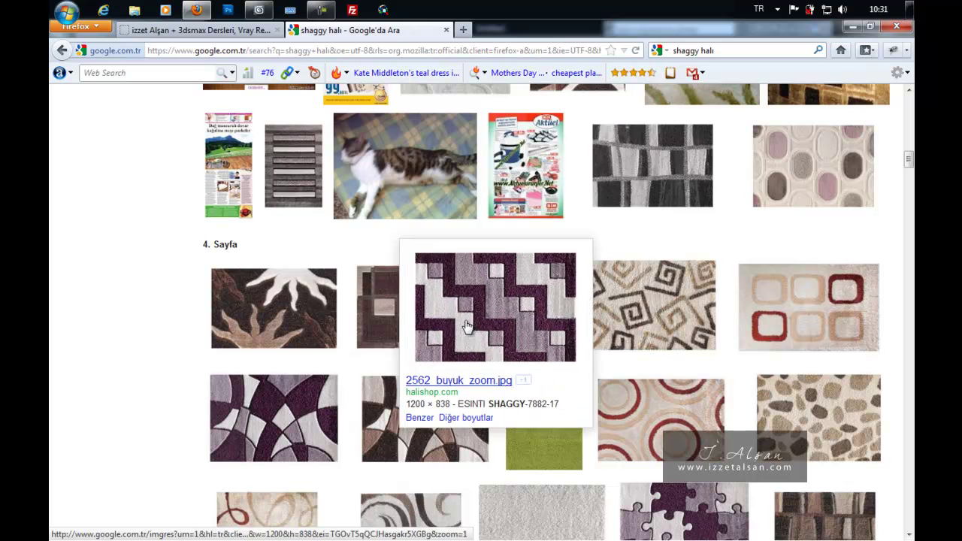
pyautogui.middleClick(465, 318)
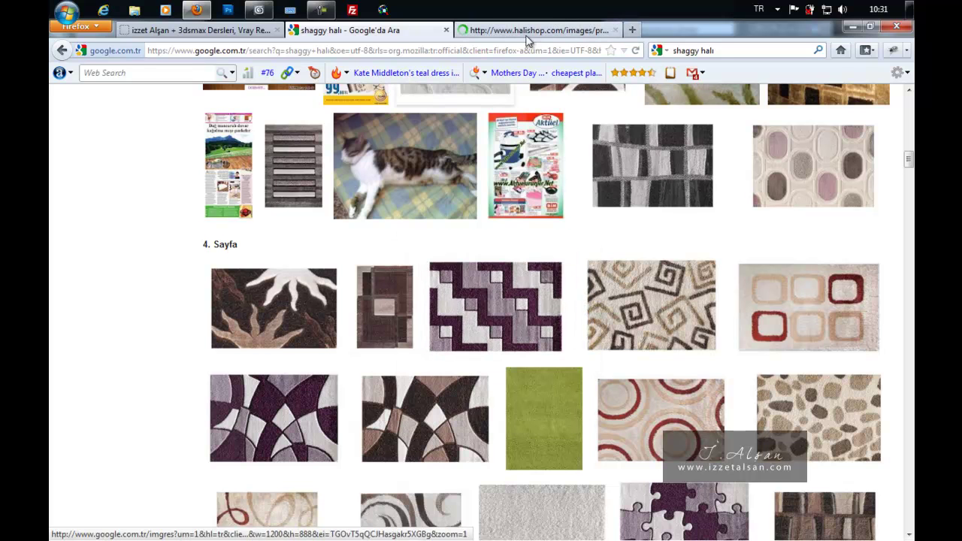
pyautogui.click(528, 32)
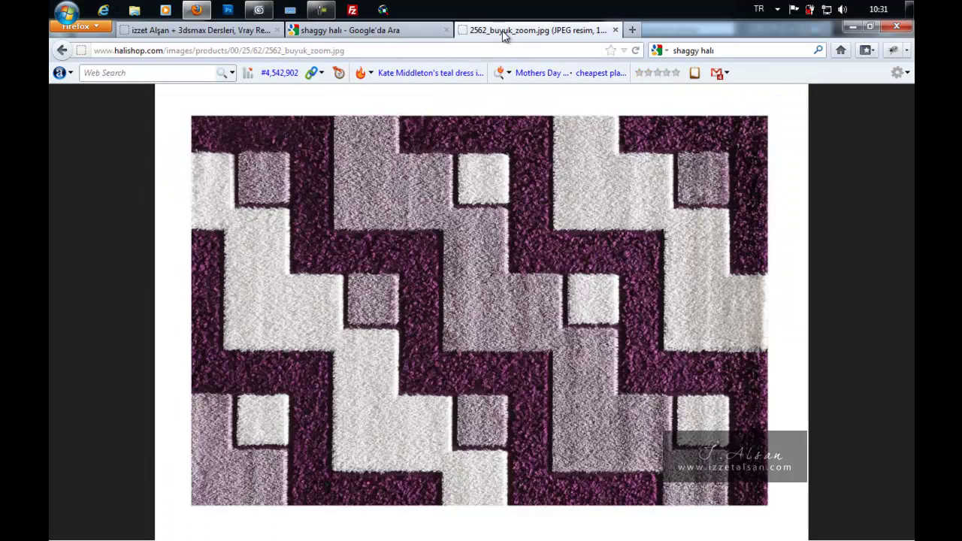
pyautogui.middleClick(505, 33)
pyautogui.scroll(-3, 468, 244)
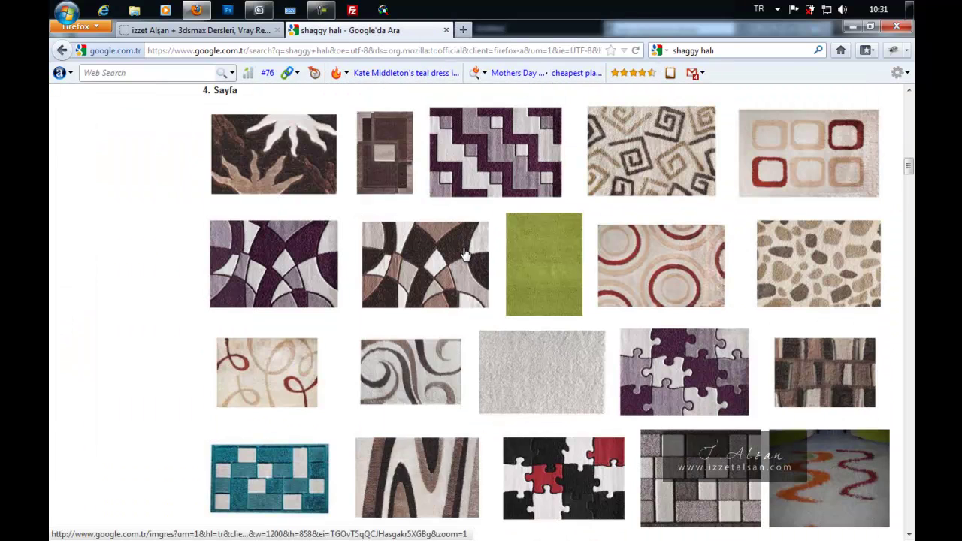
pyautogui.middleClick(315, 275)
pyautogui.click(540, 30)
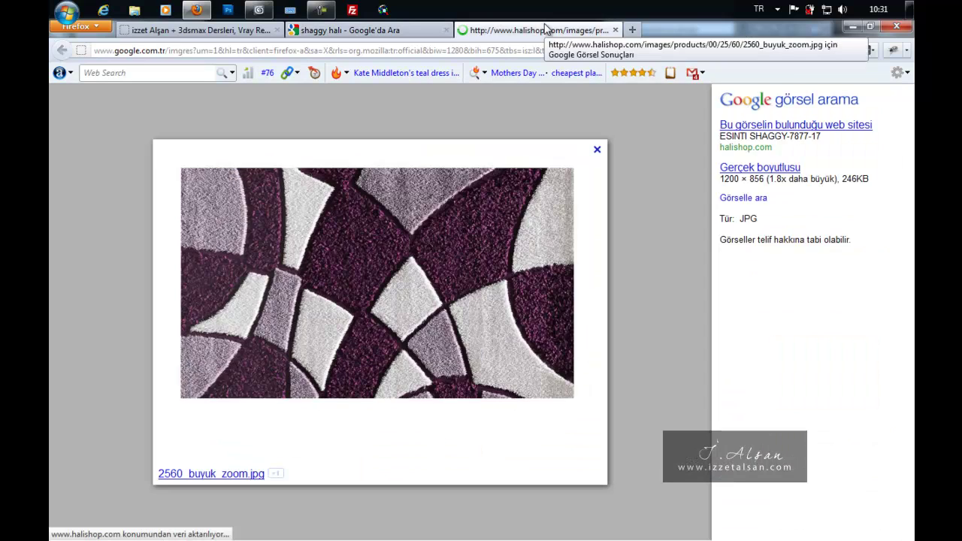
pyautogui.middleClick(546, 28)
# Open the grey block rug and zebra-striped rug pages in background tabs
pyautogui.scroll(-3, 481, 195)
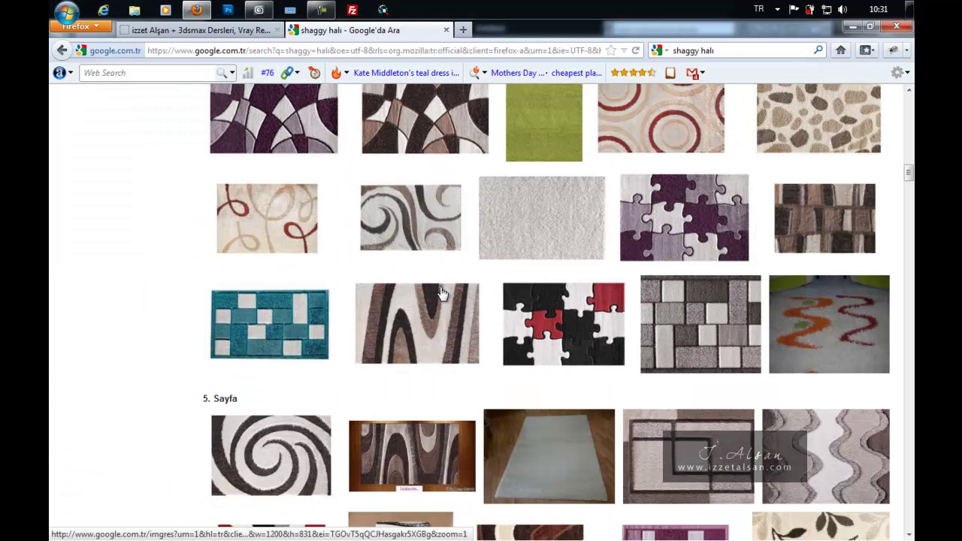
pyautogui.middleClick(692, 327)
pyautogui.scroll(-3, 382, 300)
pyautogui.scroll(-3, 382, 301)
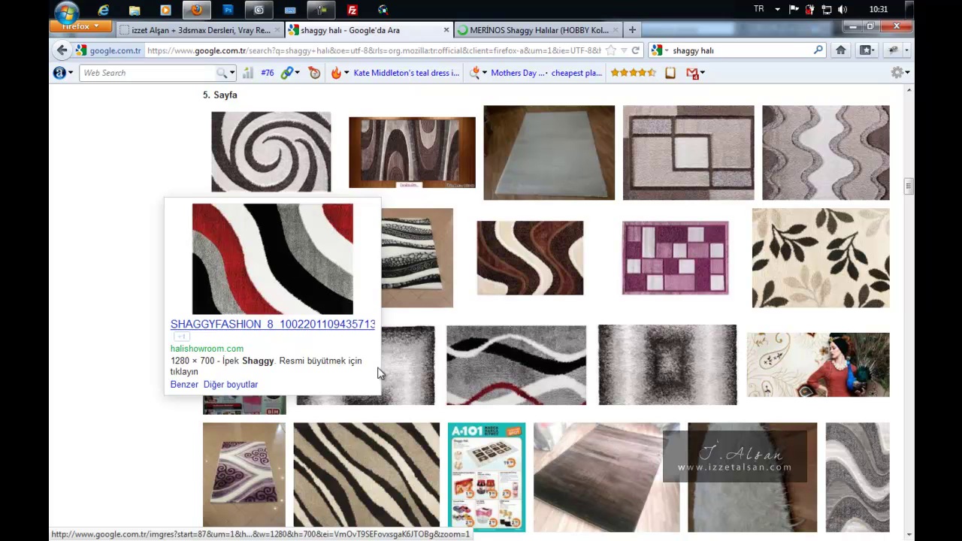
pyautogui.moveTo(366, 406)
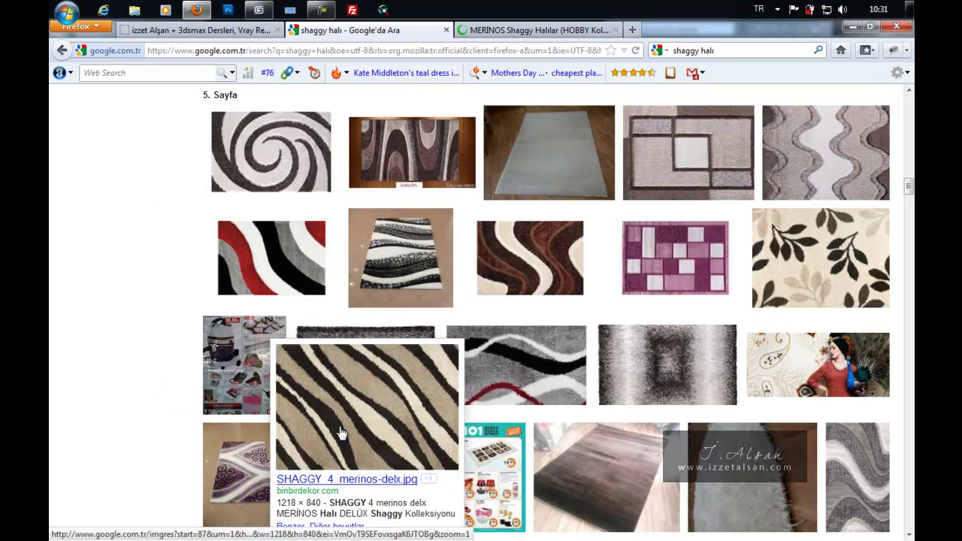
pyautogui.middleClick(363, 404)
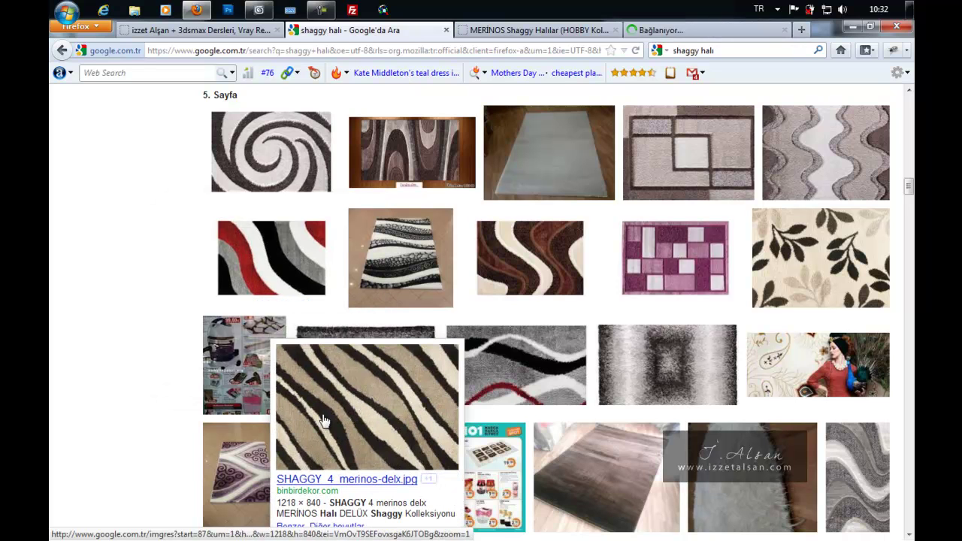
pyautogui.scroll(-6, 248, 413)
pyautogui.scroll(-2, 258, 407)
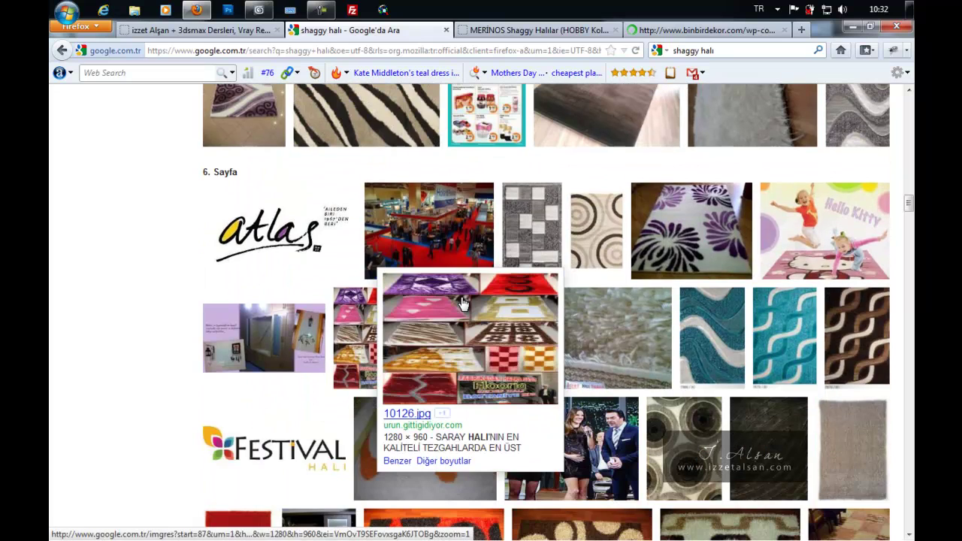
# On the MERINOS shaggy rugs article, open the brown block rug image at full size
pyautogui.click(538, 30)
pyautogui.scroll(-2, 393, 328)
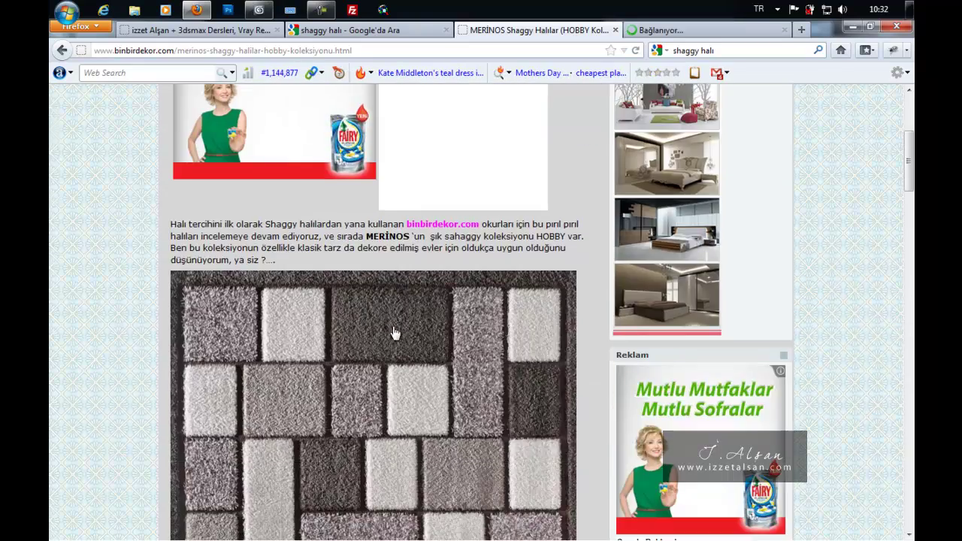
pyautogui.scroll(-4, 413, 316)
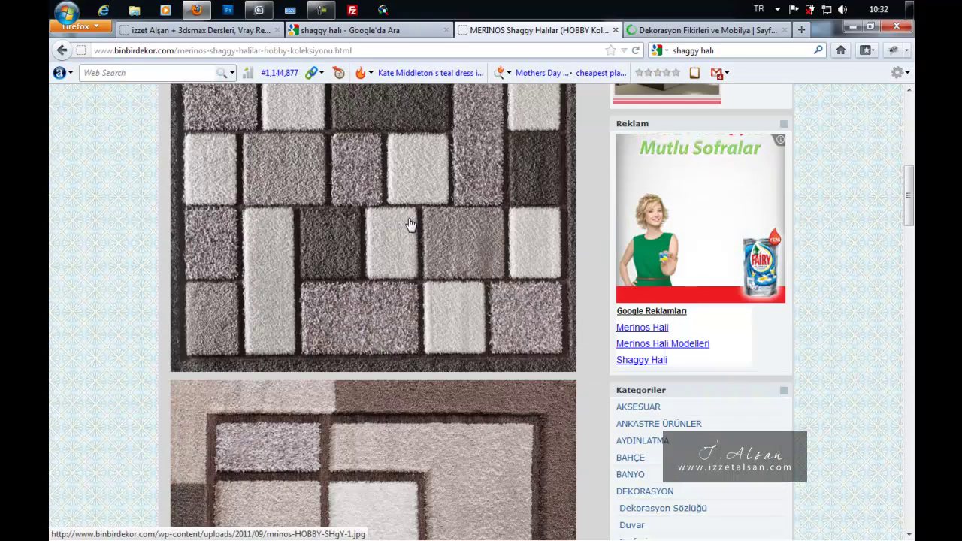
pyautogui.scroll(-5, 409, 236)
pyautogui.scroll(-1, 377, 270)
pyautogui.scroll(-10, 377, 270)
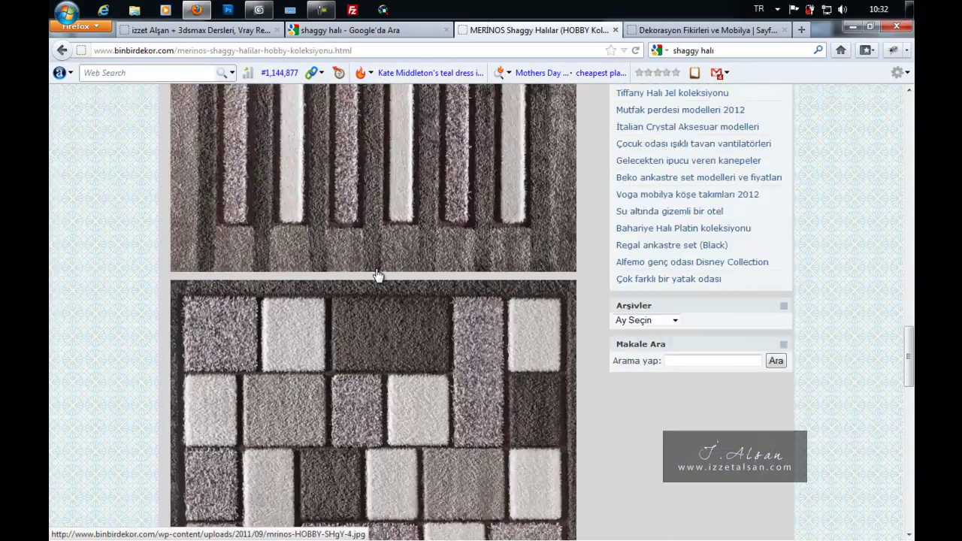
pyautogui.scroll(-3, 376, 272)
pyautogui.scroll(1, 378, 274)
pyautogui.scroll(12, 379, 275)
pyautogui.scroll(4, 379, 276)
pyautogui.scroll(4, 381, 278)
pyautogui.scroll(-2, 381, 278)
pyautogui.scroll(-7, 382, 278)
pyautogui.scroll(2, 382, 279)
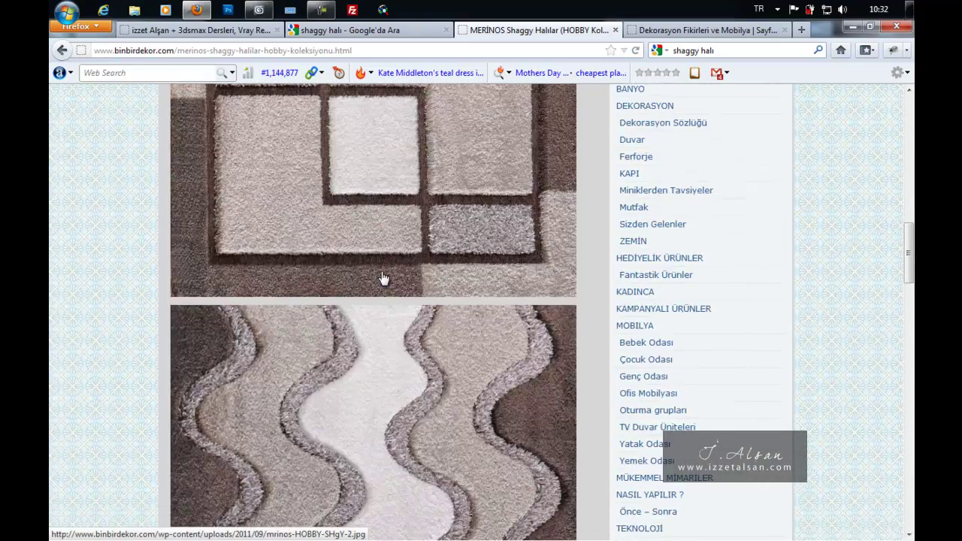
pyautogui.scroll(1, 382, 279)
pyautogui.click(385, 231)
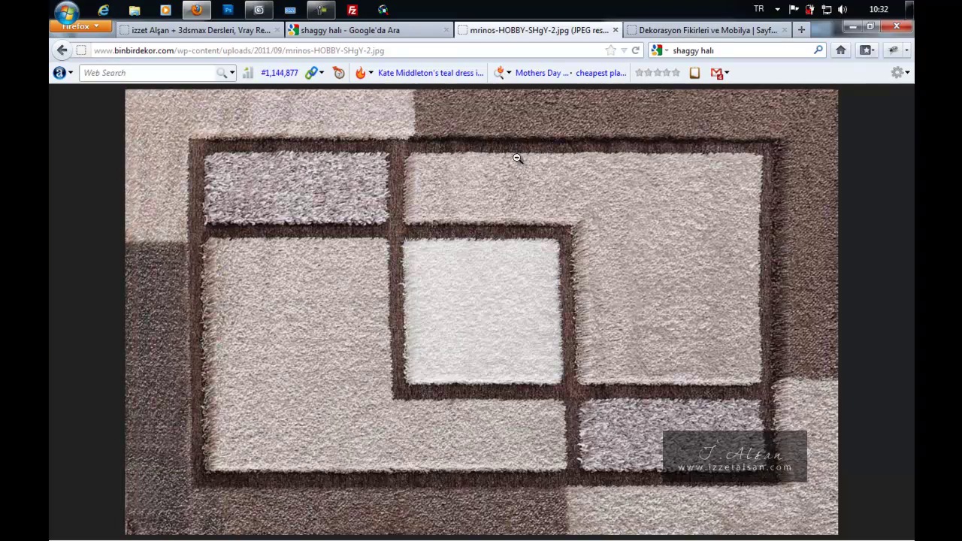
pyautogui.click(516, 158)
# Close the Dekorasyon Fikirleri tab and drag the rug image onto the desktop
pyautogui.click(707, 30)
pyautogui.scroll(-10, 475, 257)
pyautogui.scroll(-5, 475, 258)
pyautogui.scroll(-4, 474, 264)
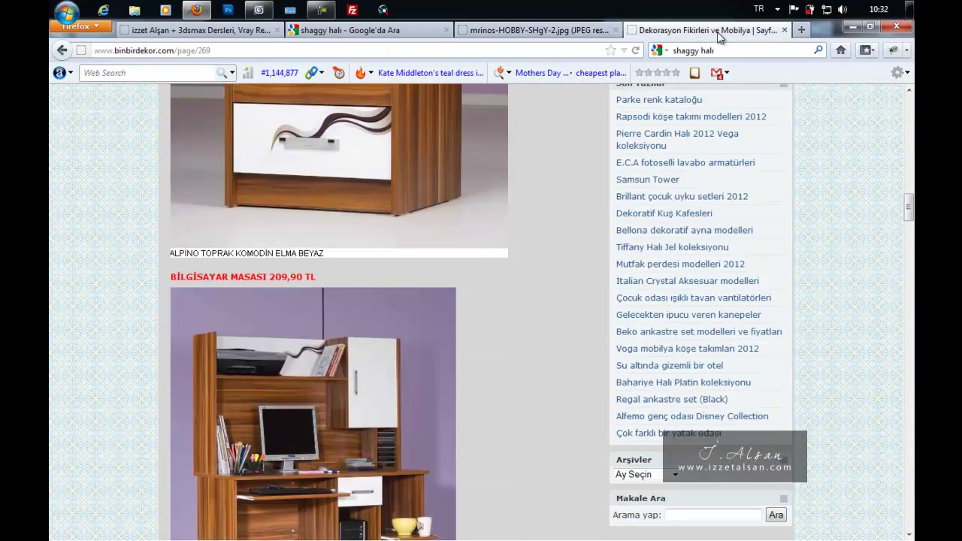
pyautogui.middleClick(718, 33)
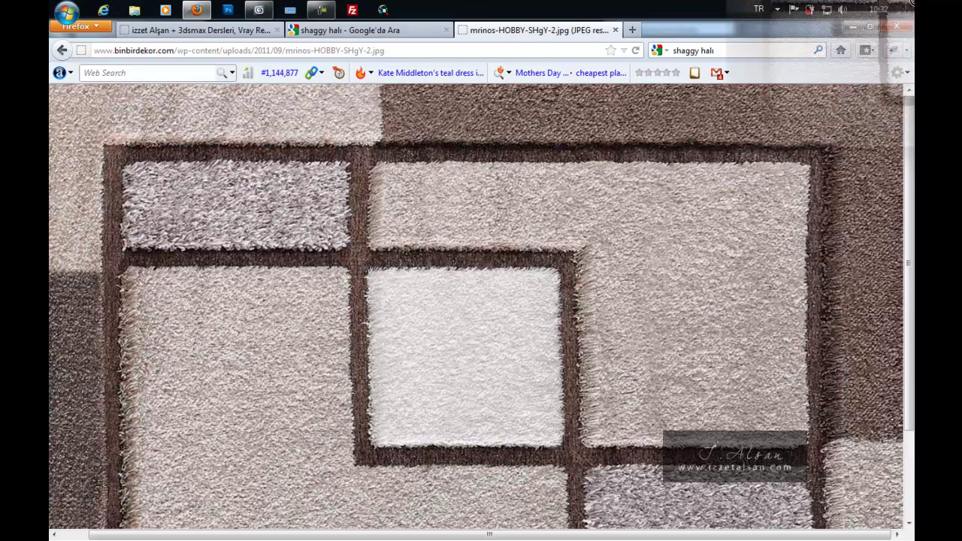
pyautogui.click(912, 6)
pyautogui.moveTo(515, 224); pyautogui.dragTo(516, 226)
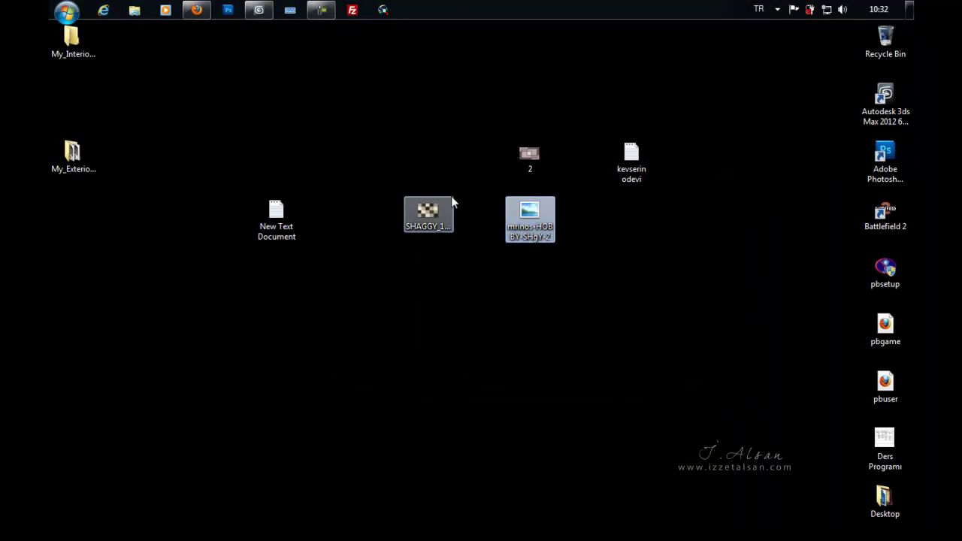
# Back in 3ds Max, change Material Editor slot 01 - Default from Standard to VRayMtl
pyautogui.click(259, 10)
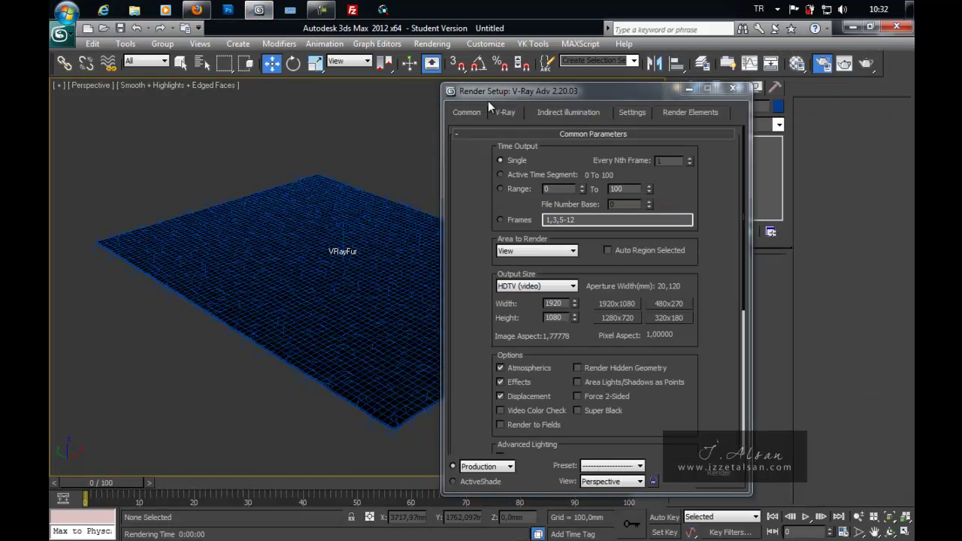
pyautogui.click(733, 88)
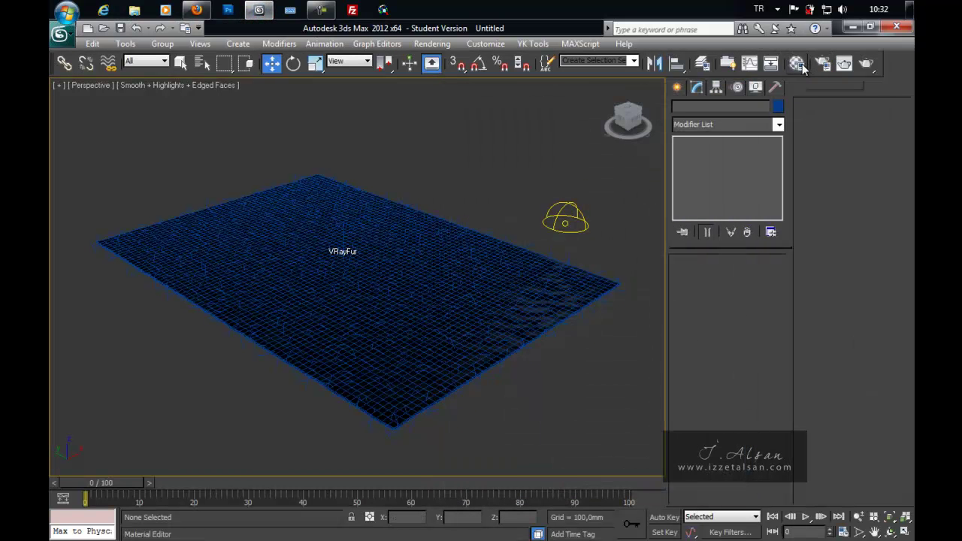
pyautogui.press('m')
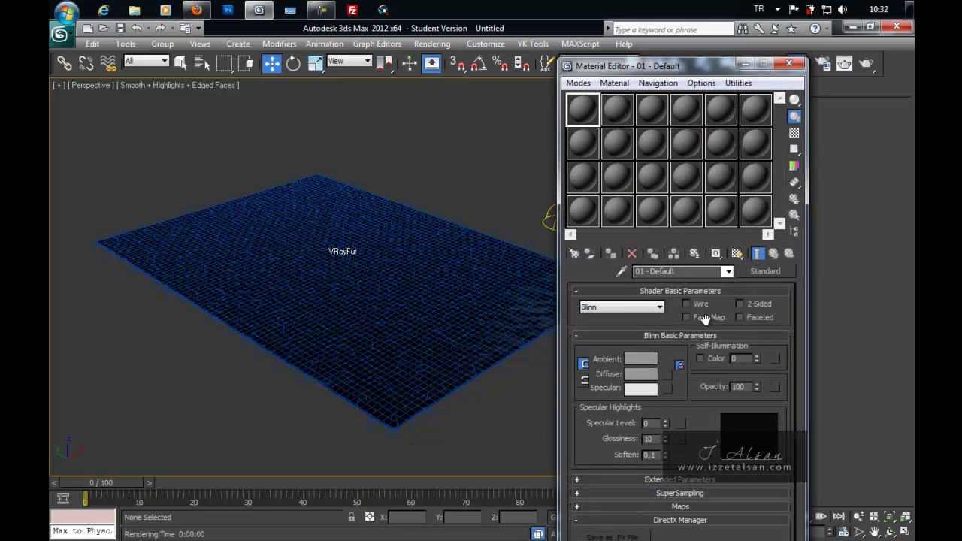
pyautogui.click(756, 272)
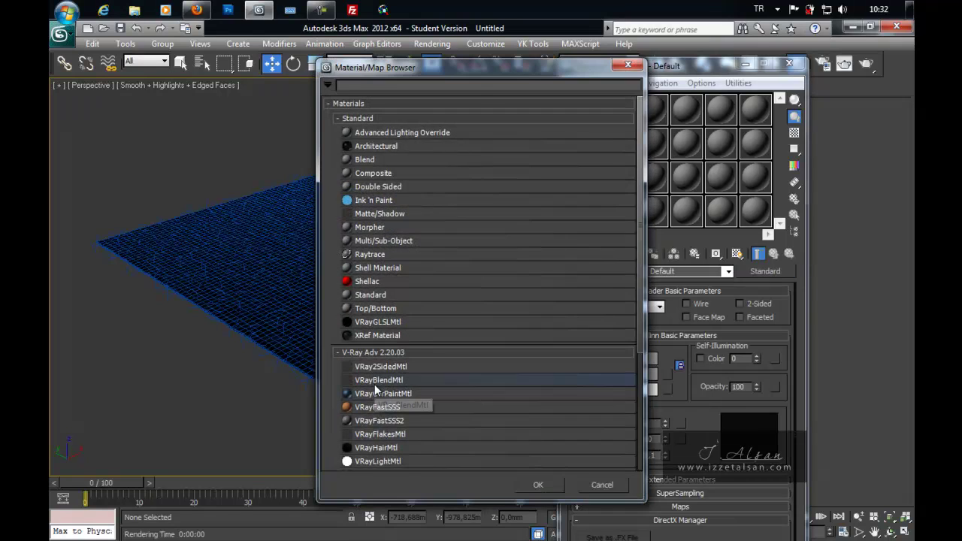
pyautogui.scroll(-3, 381, 408)
pyautogui.scroll(-1, 381, 409)
pyautogui.doubleClick(384, 412)
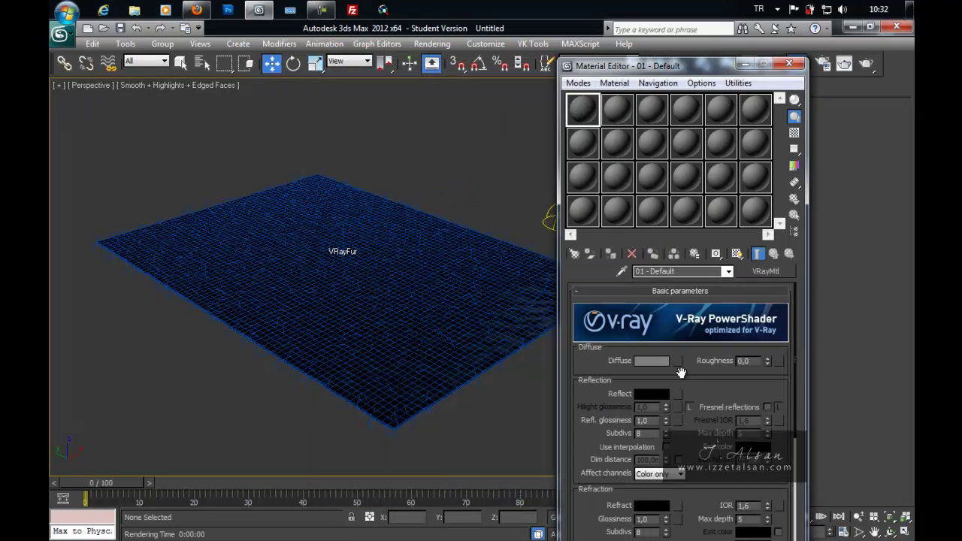
# Assign a Mask map to Reflect, with a Fresnel Falloff map in its Map slot
pyautogui.click(677, 395)
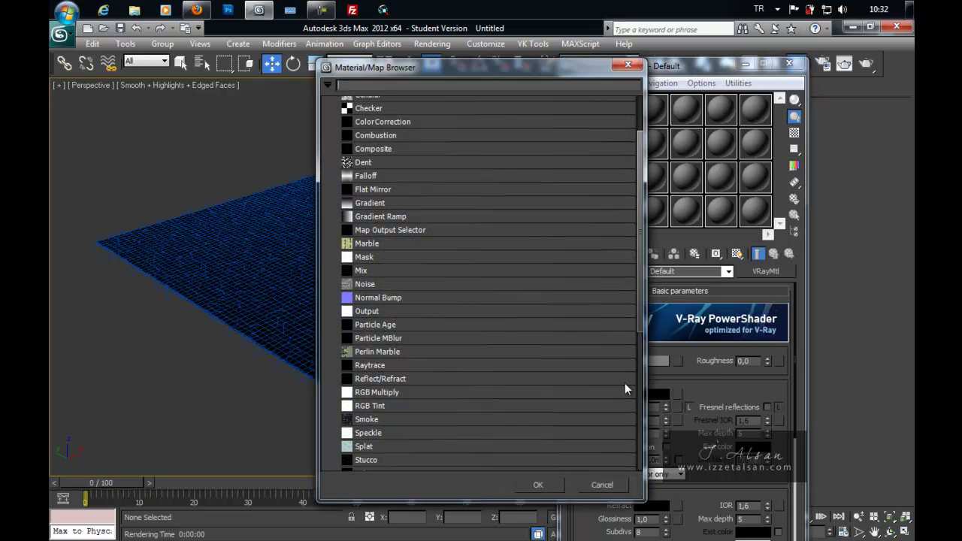
pyautogui.doubleClick(411, 257)
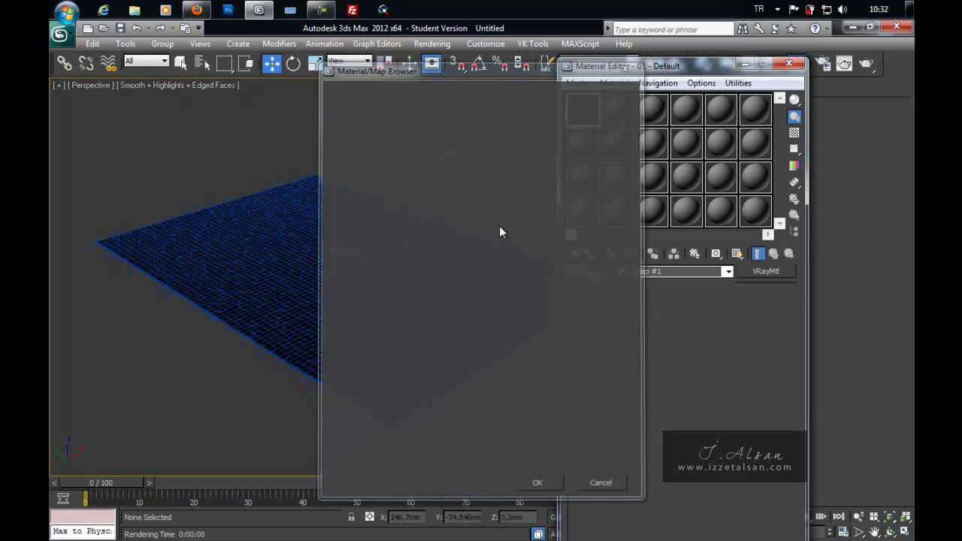
pyautogui.click(795, 134)
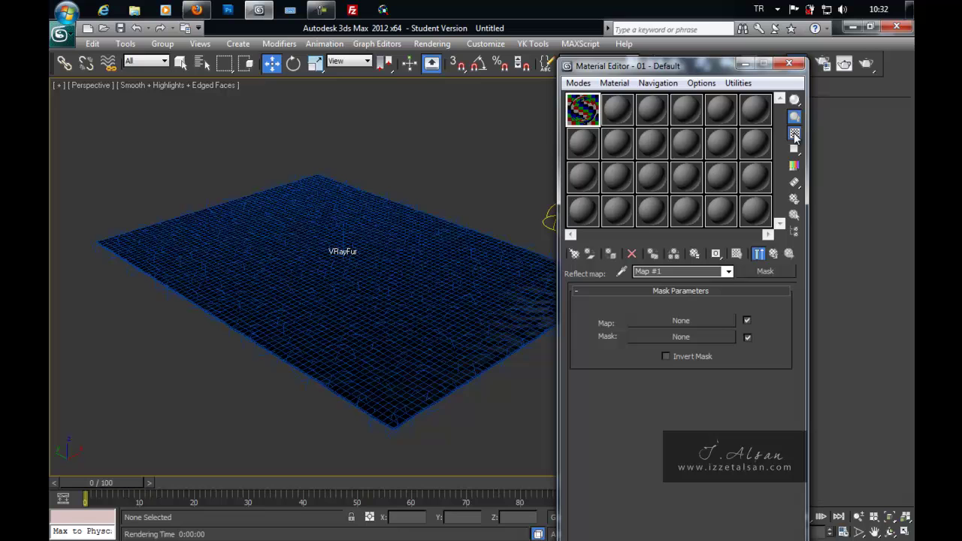
pyautogui.click(681, 320)
pyautogui.click(361, 108)
pyautogui.scroll(2, 396, 151)
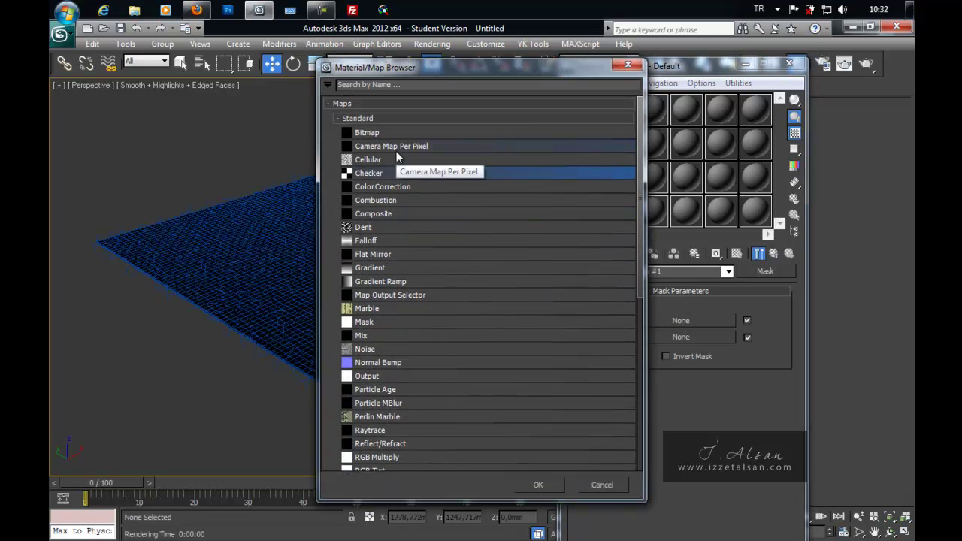
pyautogui.doubleClick(367, 245)
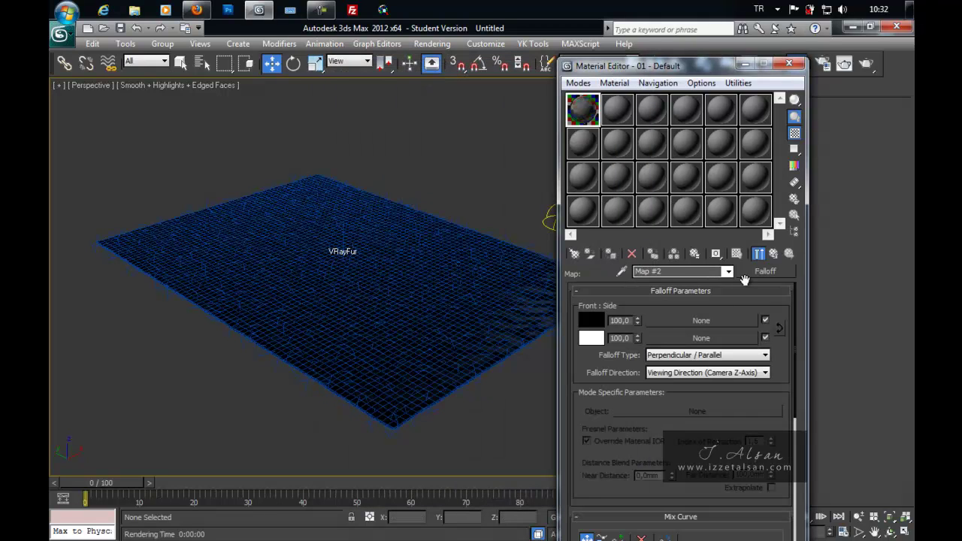
pyautogui.click(695, 357)
pyautogui.click(700, 383)
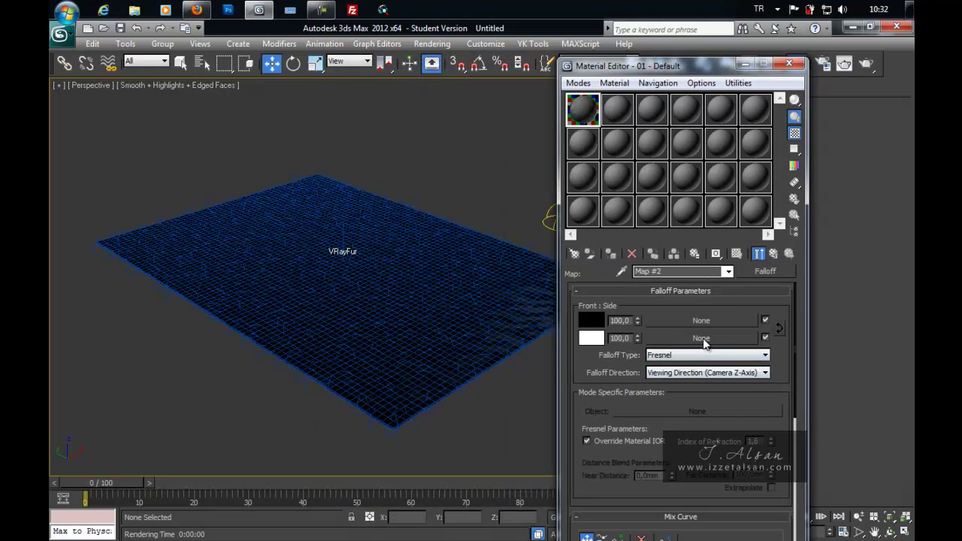
pyautogui.click(703, 343)
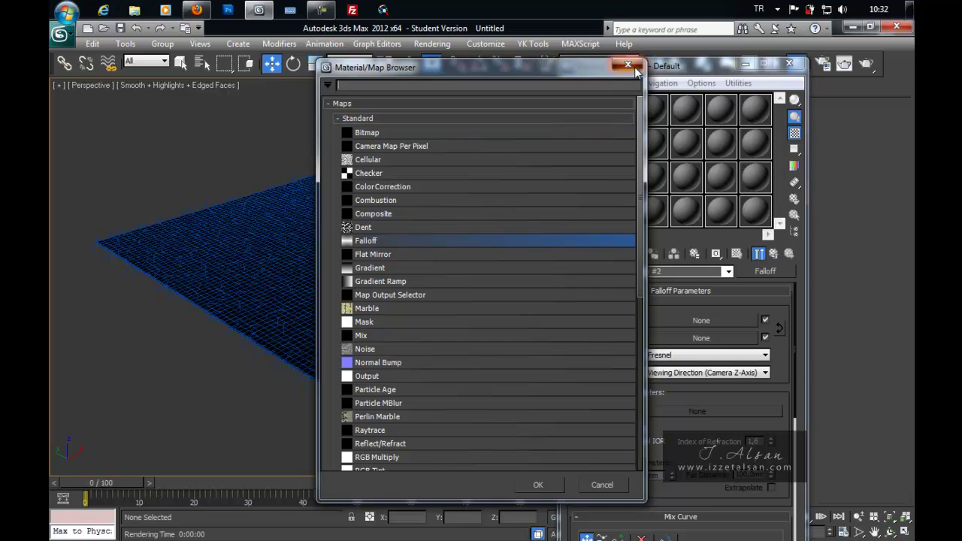
pyautogui.click(637, 66)
pyautogui.click(775, 254)
# Use a Shadow / Light Falloff map as the Mask and preview the result
pyautogui.click(674, 337)
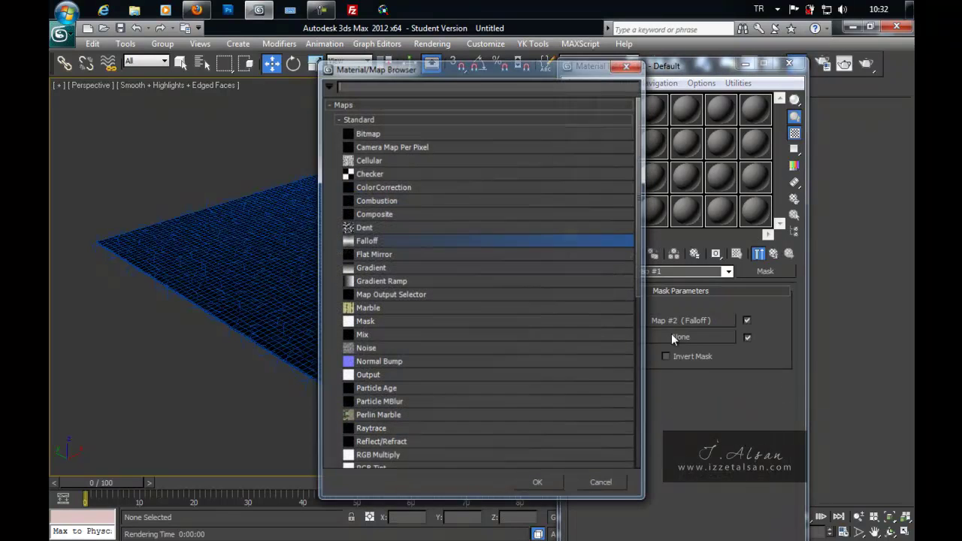
pyautogui.doubleClick(378, 240)
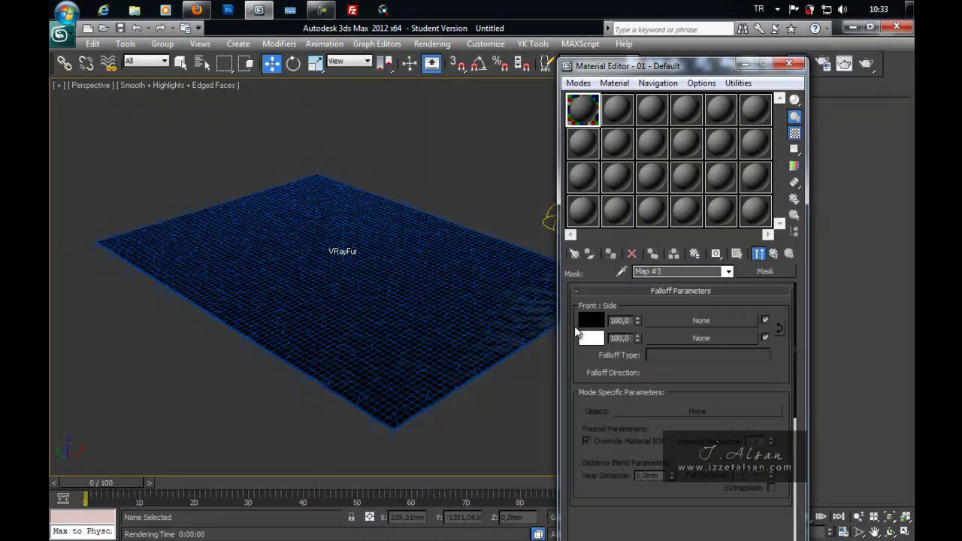
pyautogui.click(707, 355)
pyautogui.click(693, 394)
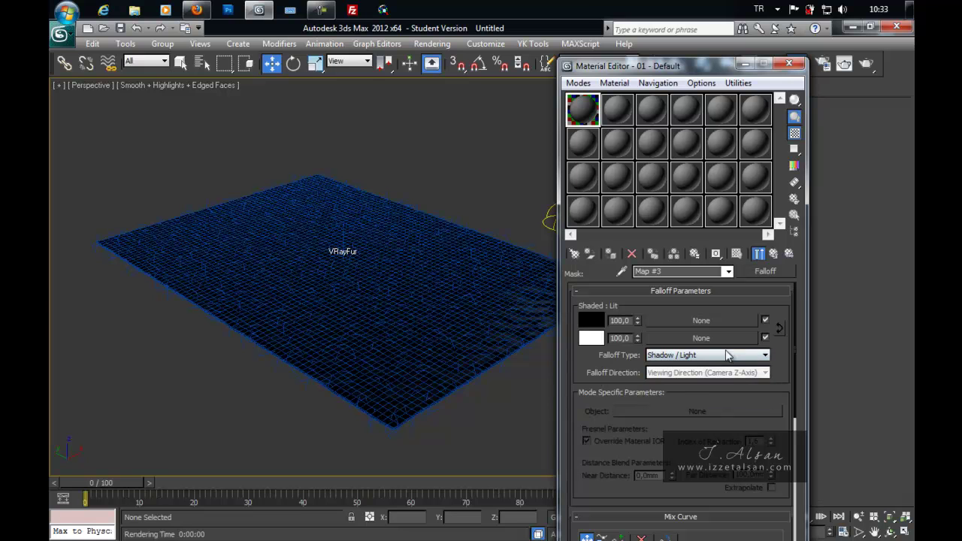
pyautogui.click(773, 253)
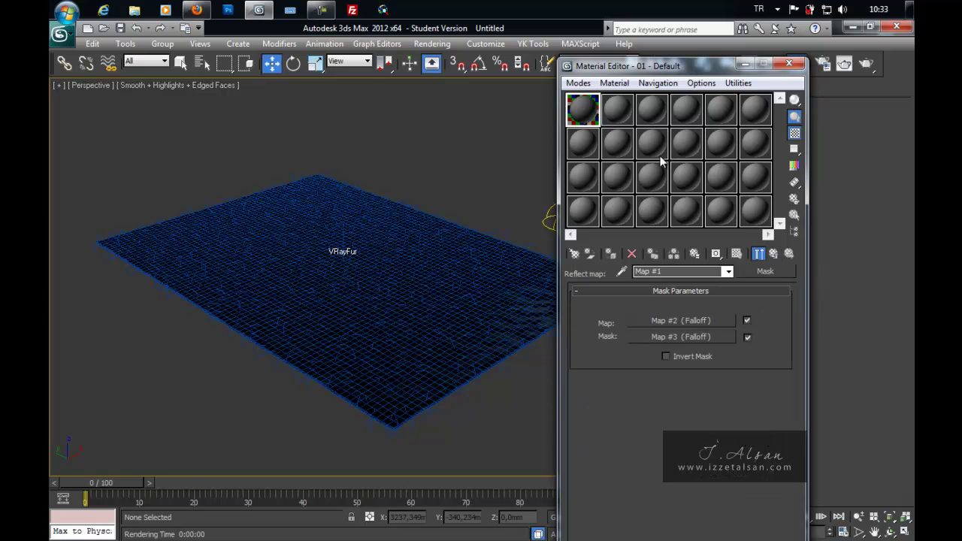
pyautogui.doubleClick(579, 113)
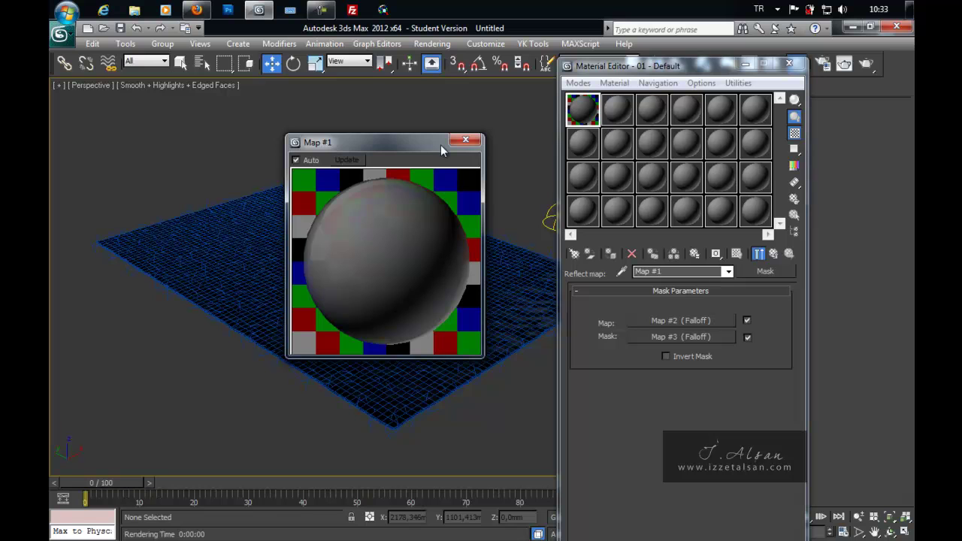
pyautogui.click(466, 140)
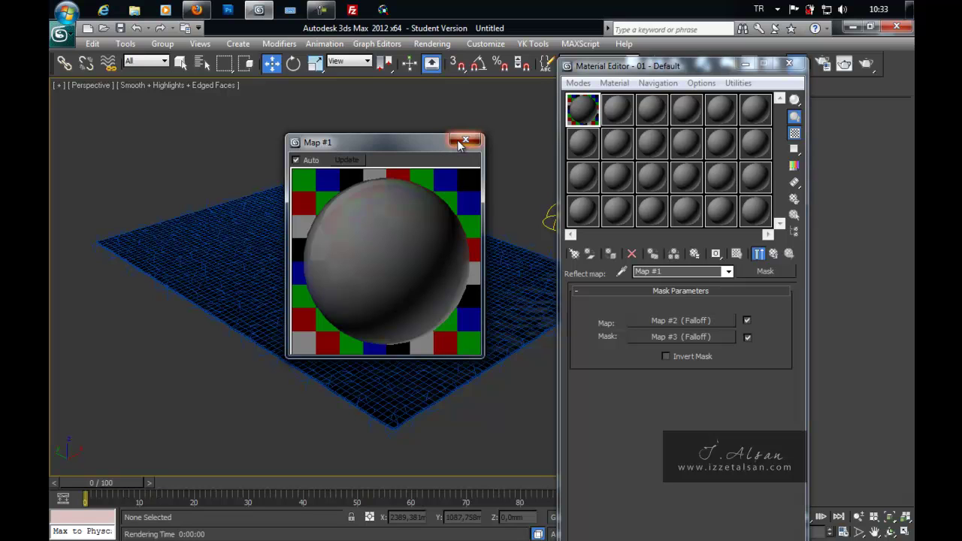
# Set reflection glossiness 0,37 with 32 subdivs and assign a Bitmap to Diffuse
pyautogui.click(775, 255)
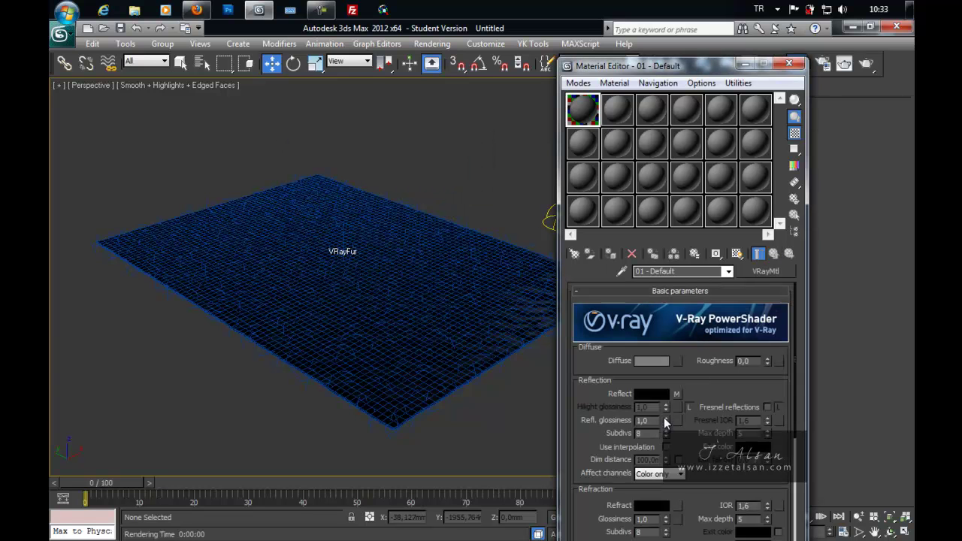
pyautogui.moveTo(666, 421); pyautogui.dragTo(667, 436)
pyautogui.click(679, 362)
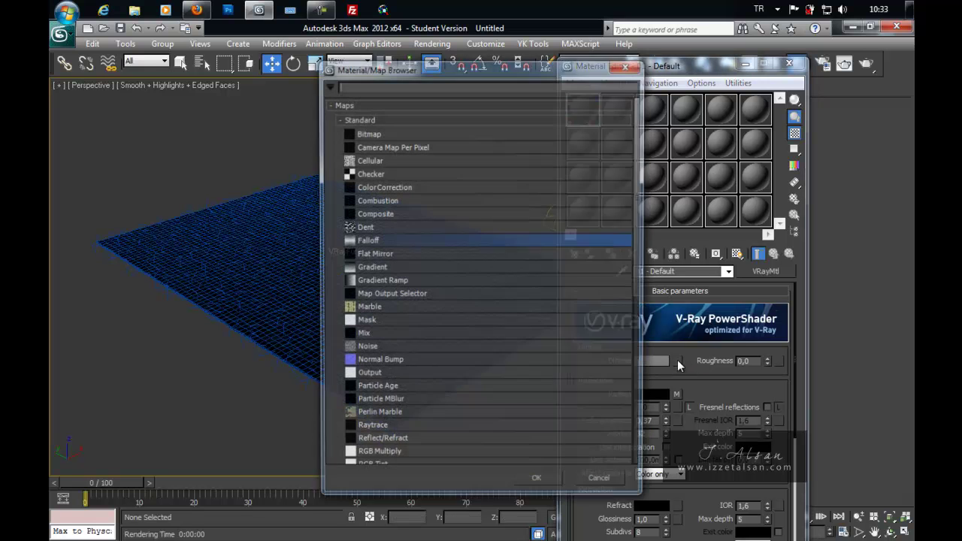
pyautogui.doubleClick(377, 134)
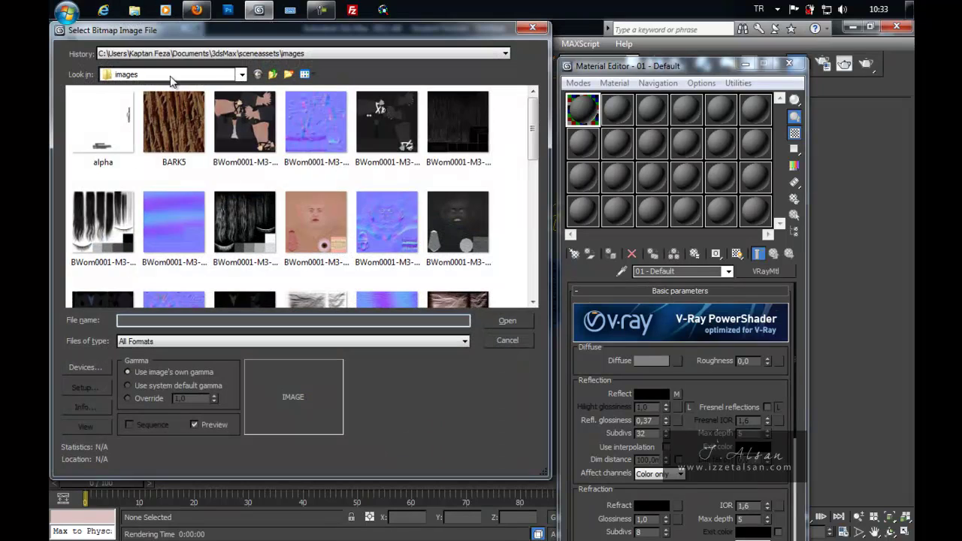
# Load the rug image 2.jpg from the Desktop as the diffuse bitmap
pyautogui.click(239, 75)
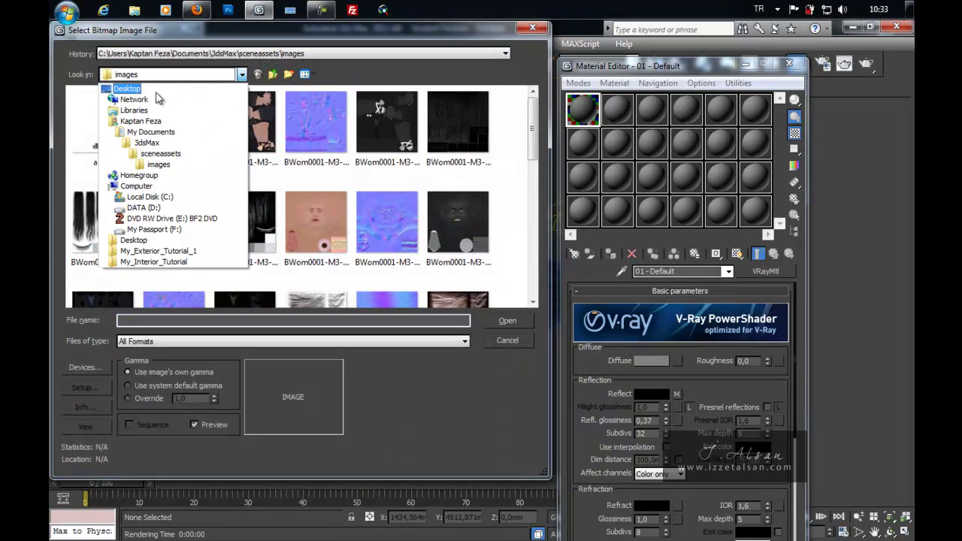
pyautogui.click(154, 88)
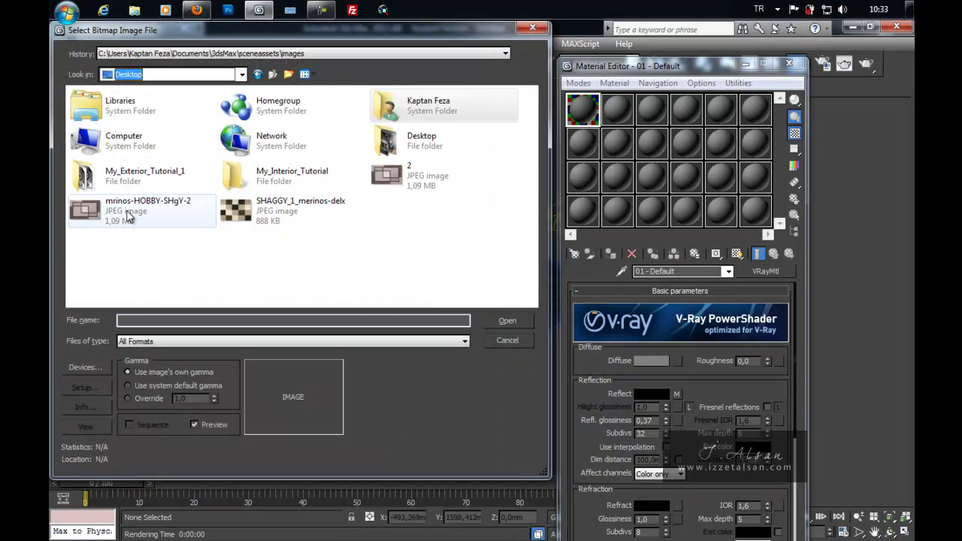
pyautogui.click(430, 182)
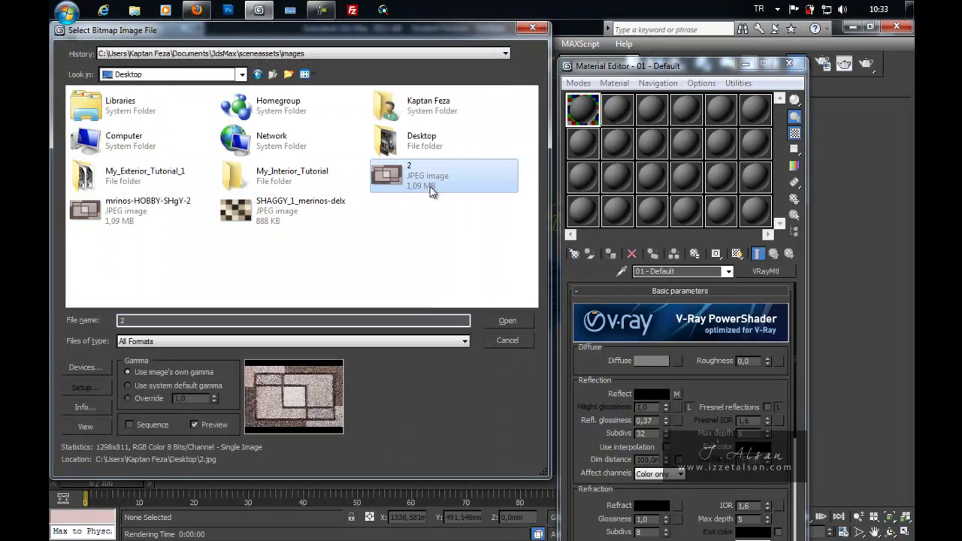
pyautogui.click(156, 221)
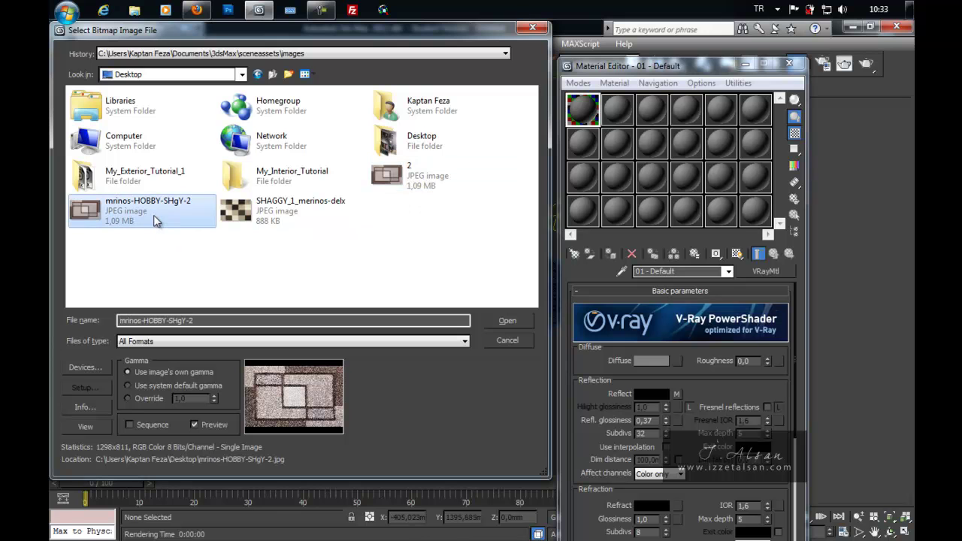
pyautogui.click(395, 183)
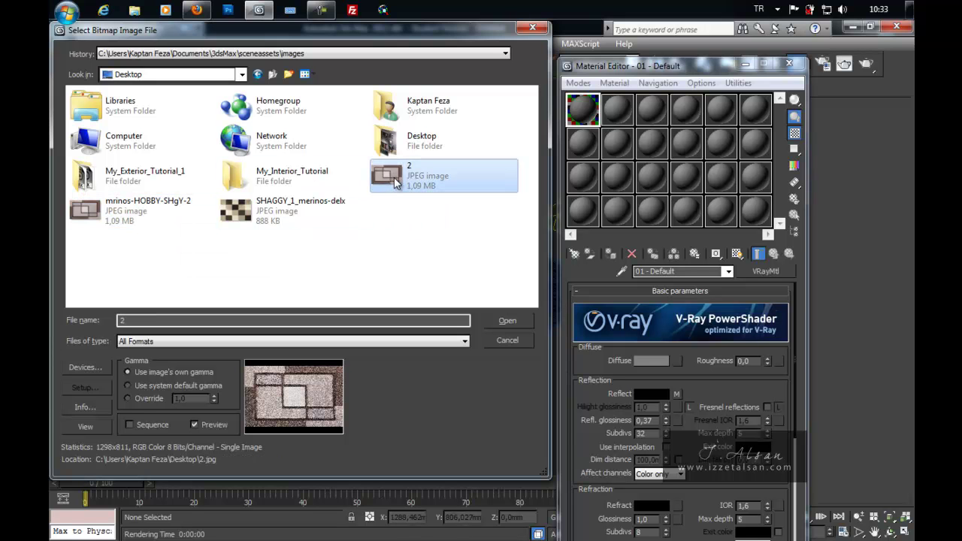
pyautogui.doubleClick(396, 184)
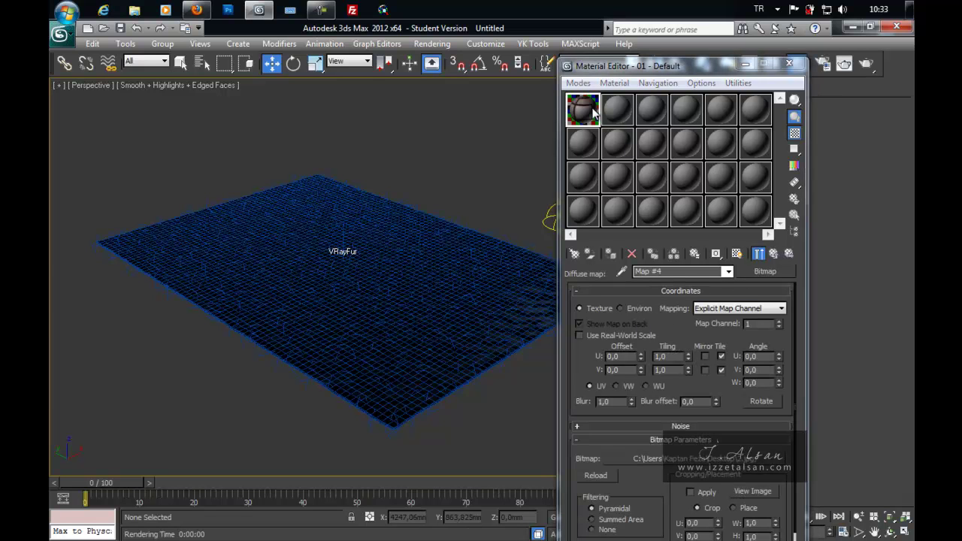
# View the loaded 2.jpg rug image, then return to the VRayMtl's main parameters
pyautogui.click(767, 498)
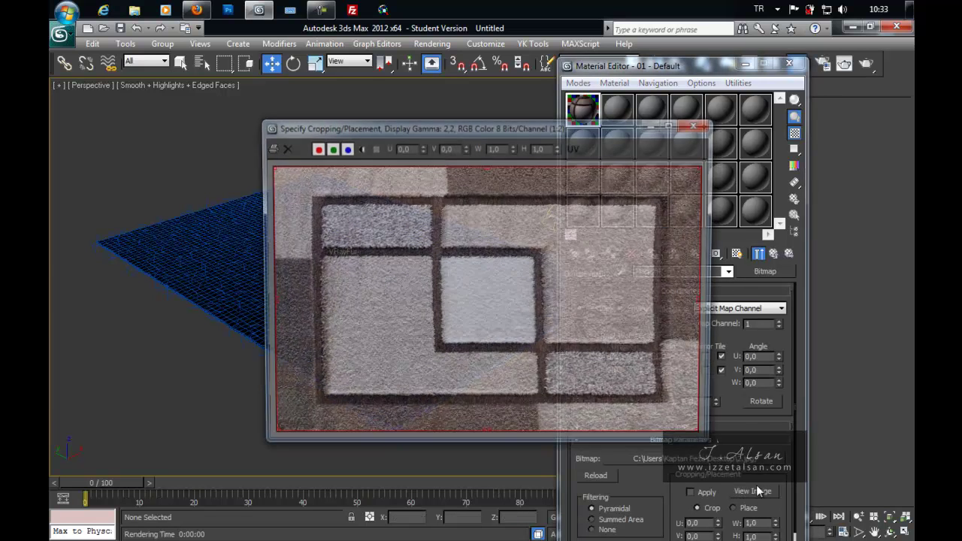
pyautogui.click(705, 125)
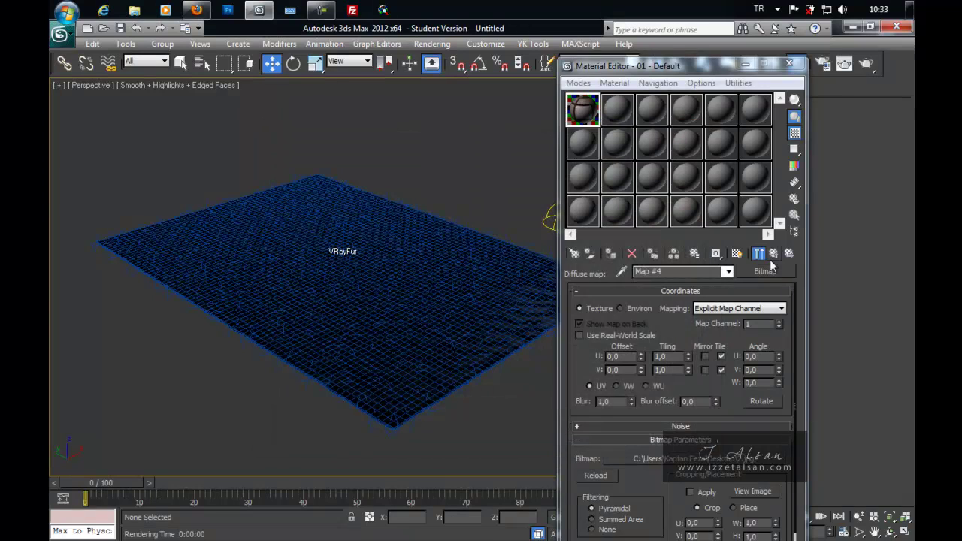
pyautogui.click(773, 254)
pyautogui.moveTo(698, 377); pyautogui.dragTo(691, 314)
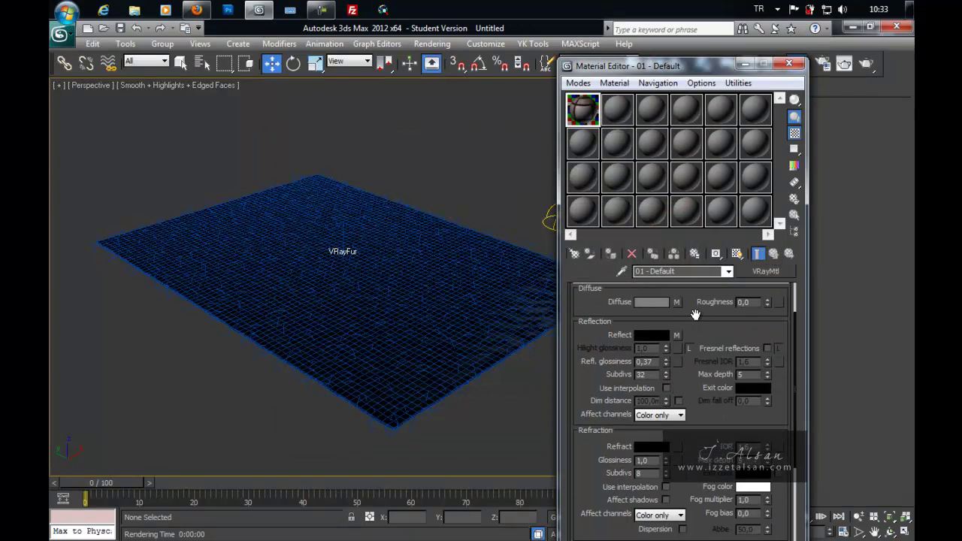
pyautogui.rightClick(677, 304)
pyautogui.rightClick(678, 303)
pyautogui.press('Escape')
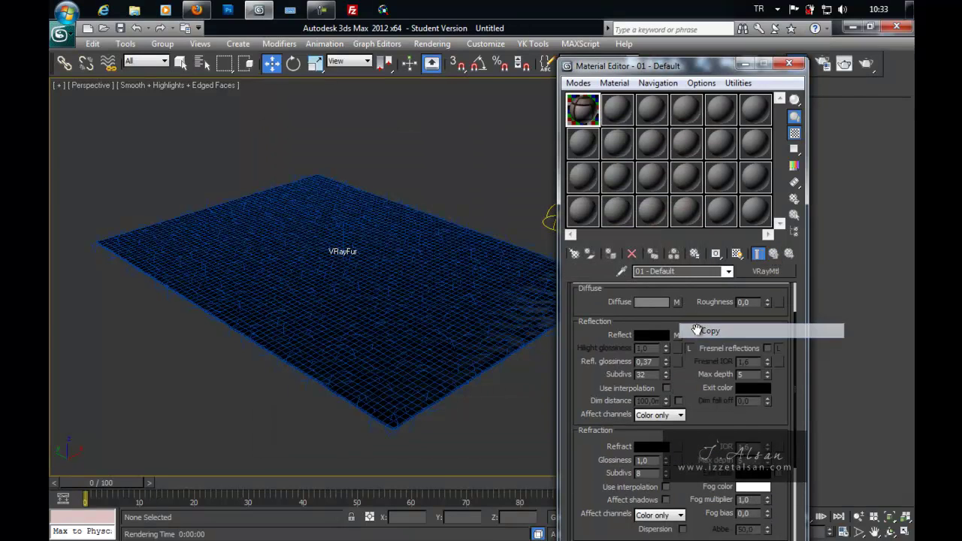
# Expand the material's Maps list and check the BRDF type, leaving it as Blinn
pyautogui.scroll(-1, 698, 304)
pyautogui.scroll(-4, 715, 376)
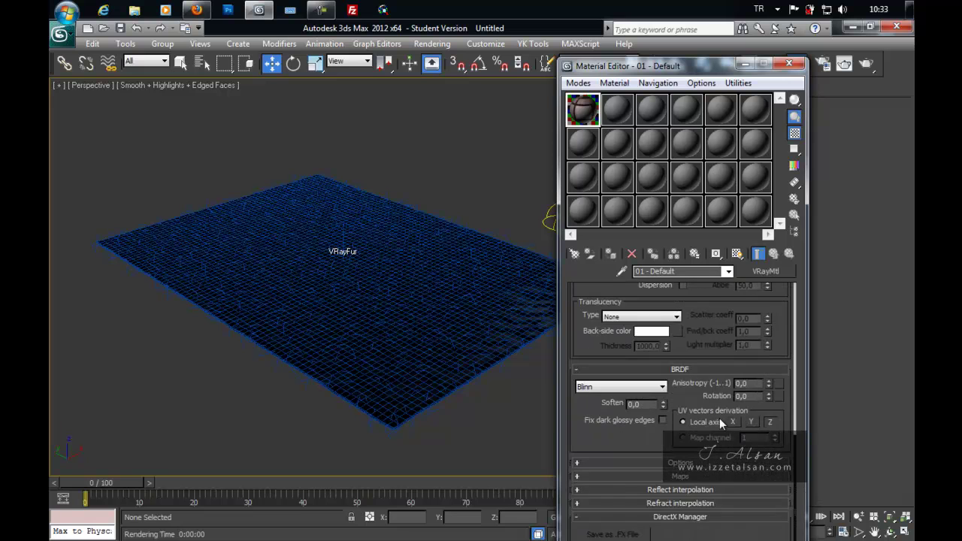
pyautogui.click(686, 476)
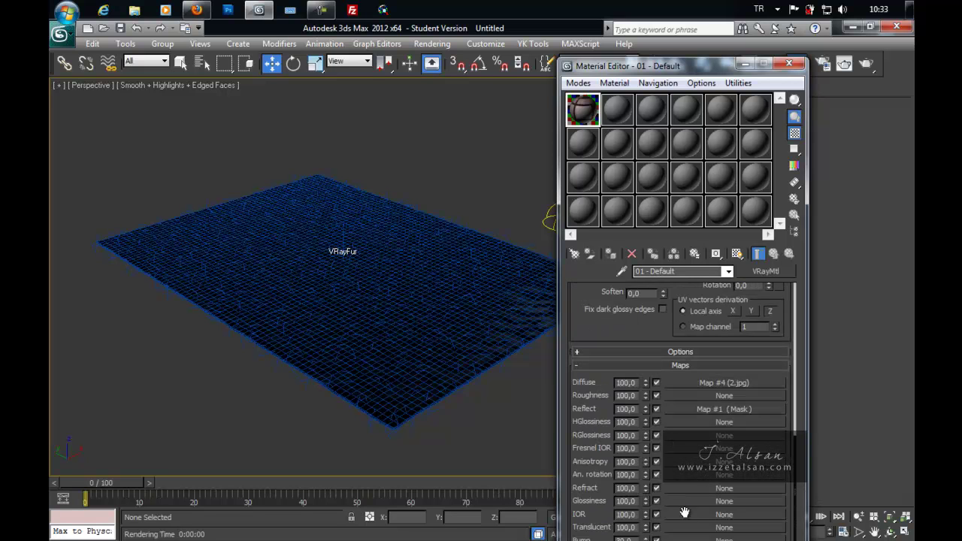
pyautogui.scroll(-3, 694, 527)
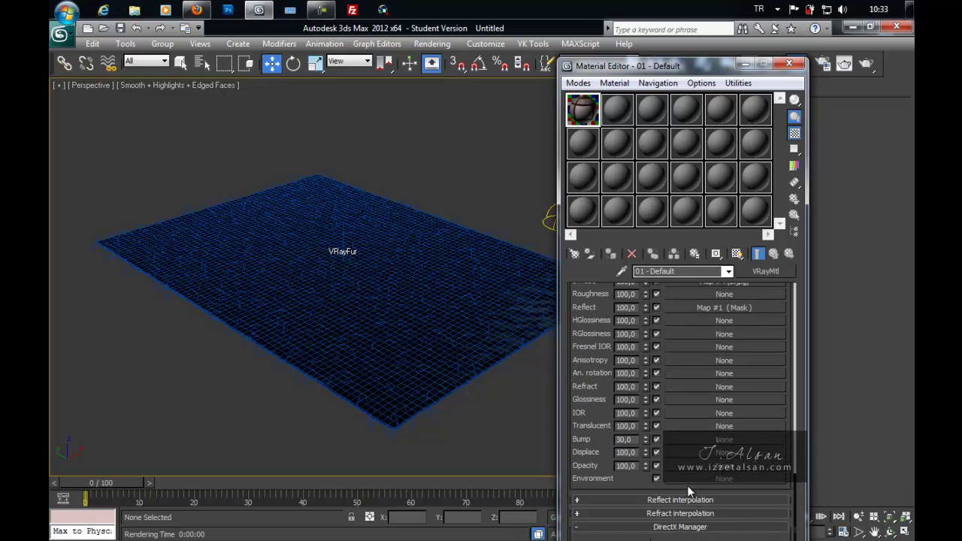
pyautogui.scroll(7, 707, 425)
pyautogui.click(621, 418)
pyautogui.click(648, 419)
# Open a magnified preview of the 01 - Default sample sphere with the rug texture
pyautogui.scroll(3, 606, 481)
pyautogui.scroll(1, 606, 482)
pyautogui.scroll(2, 586, 388)
pyautogui.scroll(1, 599, 449)
pyautogui.scroll(1, 599, 450)
pyautogui.scroll(1, 581, 399)
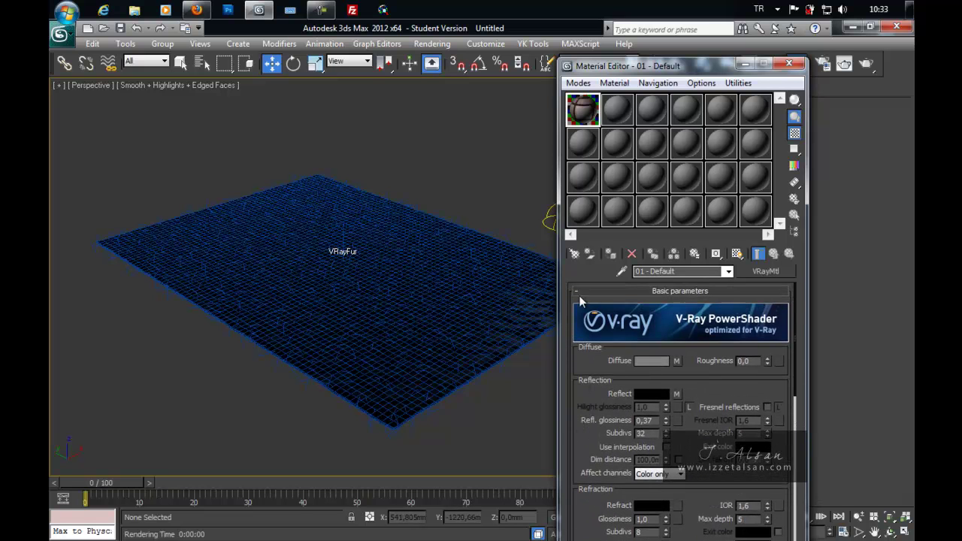
pyautogui.doubleClick(573, 123)
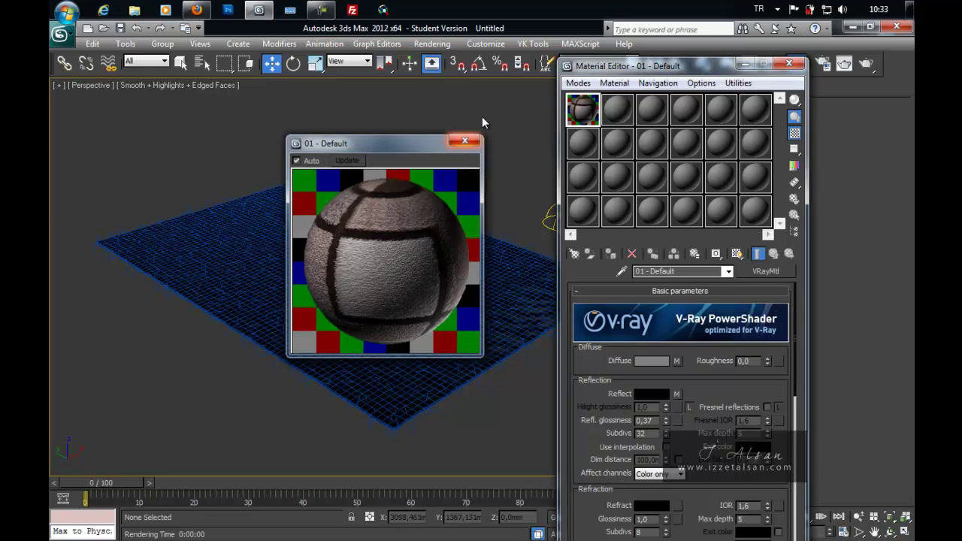
# Select the ChamferBox and VRayFur together, assign them the rug material, and close the Material Editor
pyautogui.click(474, 141)
pyautogui.moveTo(482, 108); pyautogui.dragTo(178, 414)
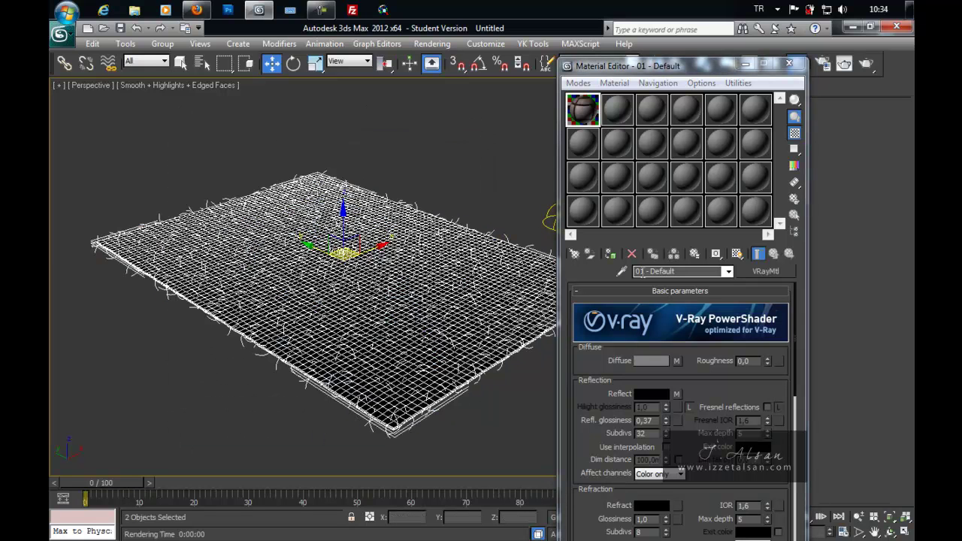
pyautogui.click(616, 256)
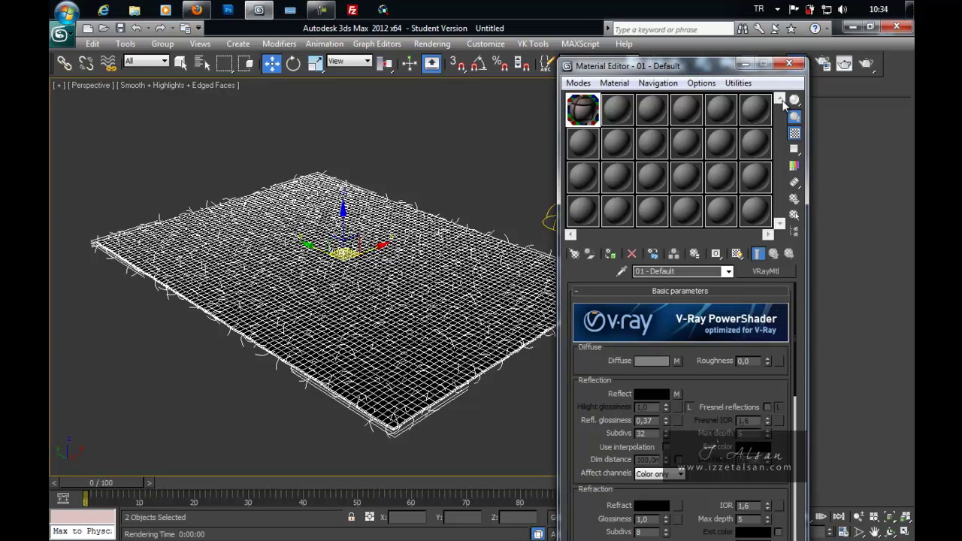
pyautogui.click(788, 65)
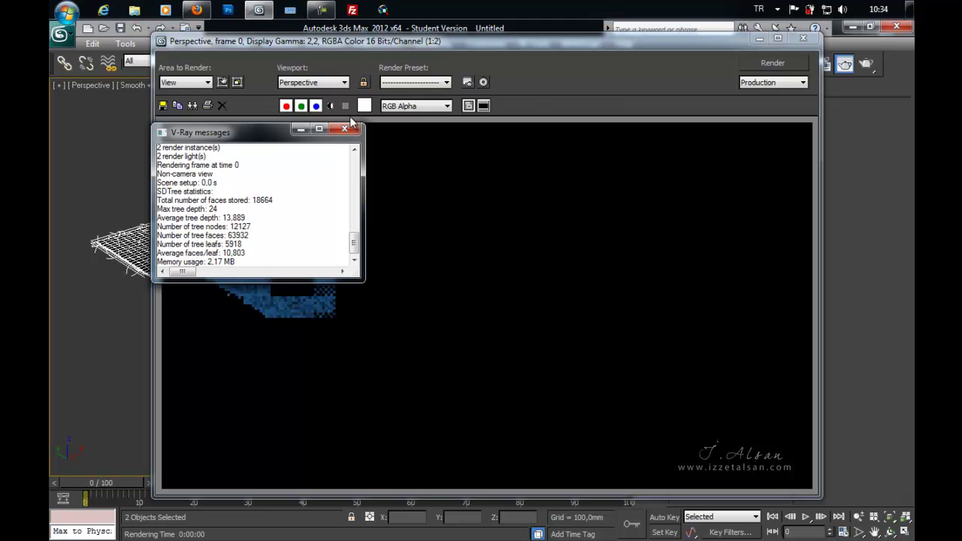
# Dismiss the V-Ray log, zoom the rug render to 1:1 and back to 1:2, then minimize it
pyautogui.click(344, 129)
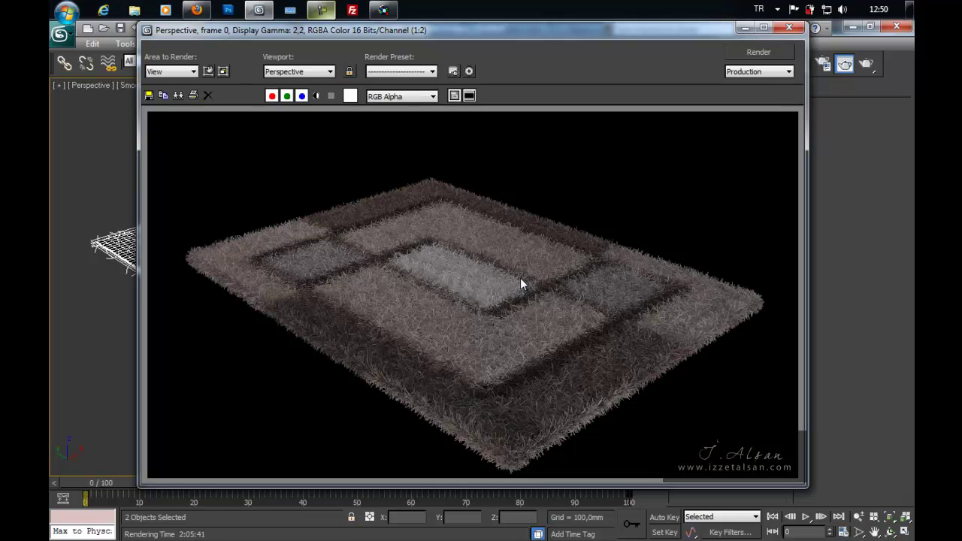
pyautogui.scroll(1, 519, 278)
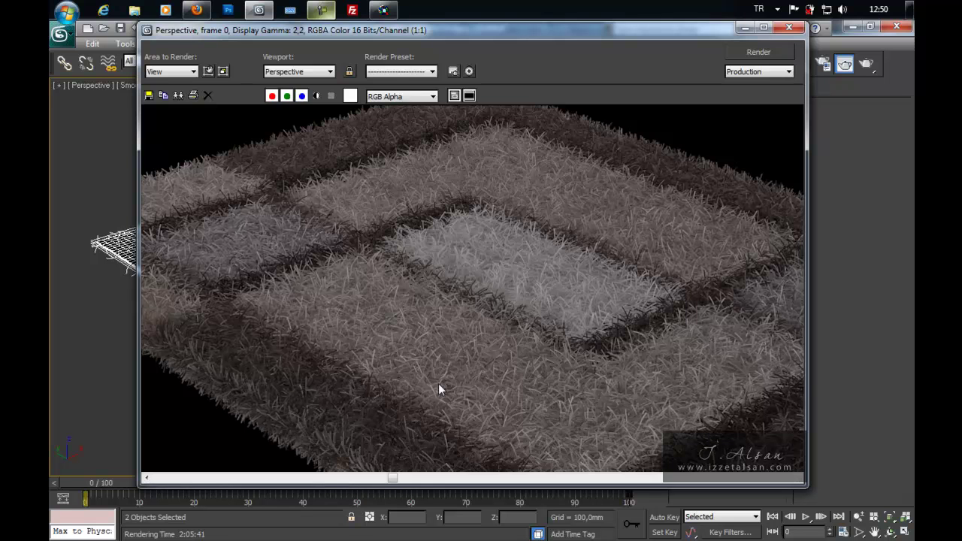
pyautogui.scroll(-1, 539, 342)
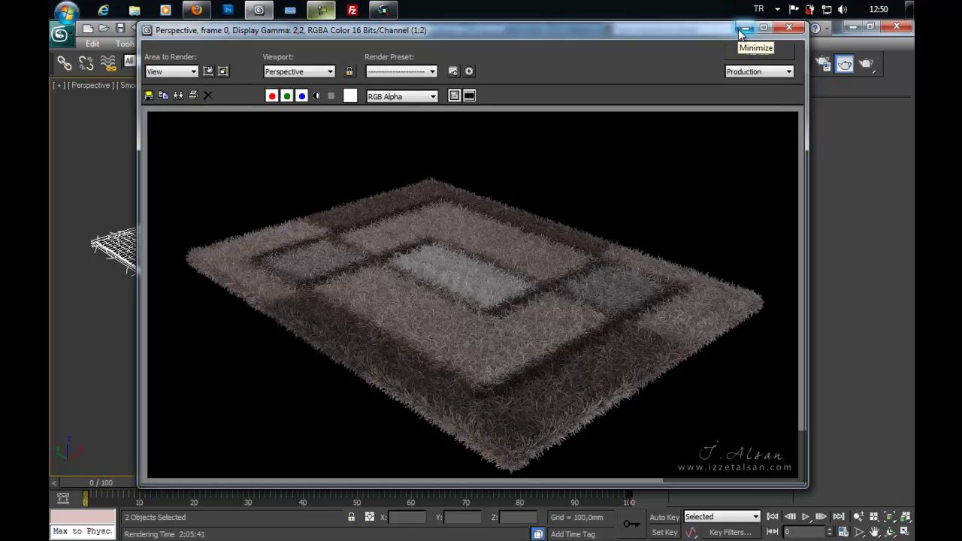
pyautogui.click(740, 34)
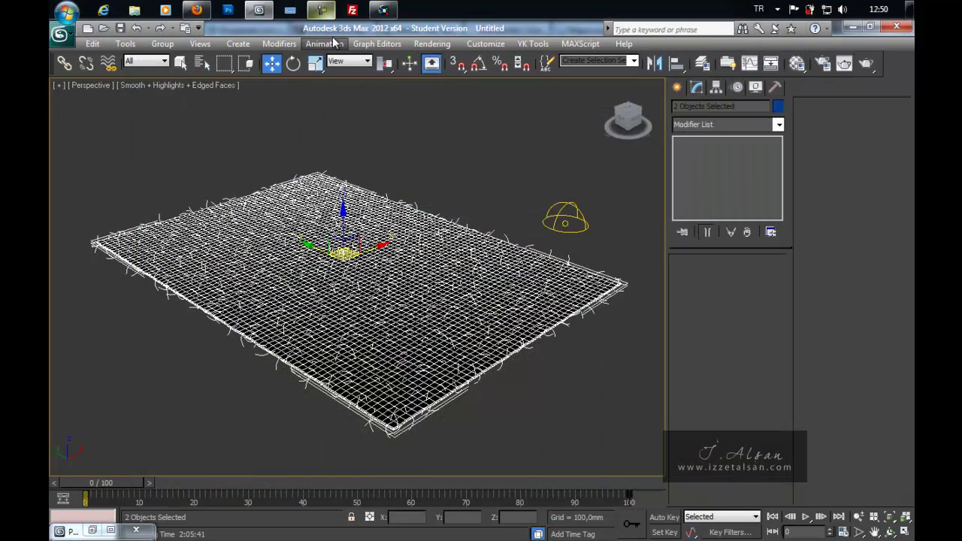
# Open Render Setup and check the indirect illumination, keeping the secondary GI engine as None
pyautogui.click(432, 44)
pyautogui.click(438, 75)
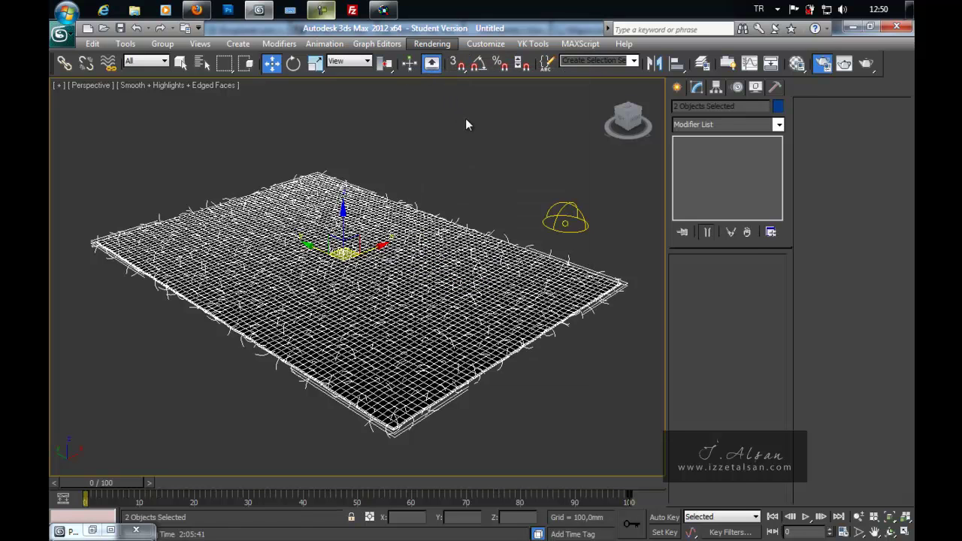
pyautogui.click(567, 112)
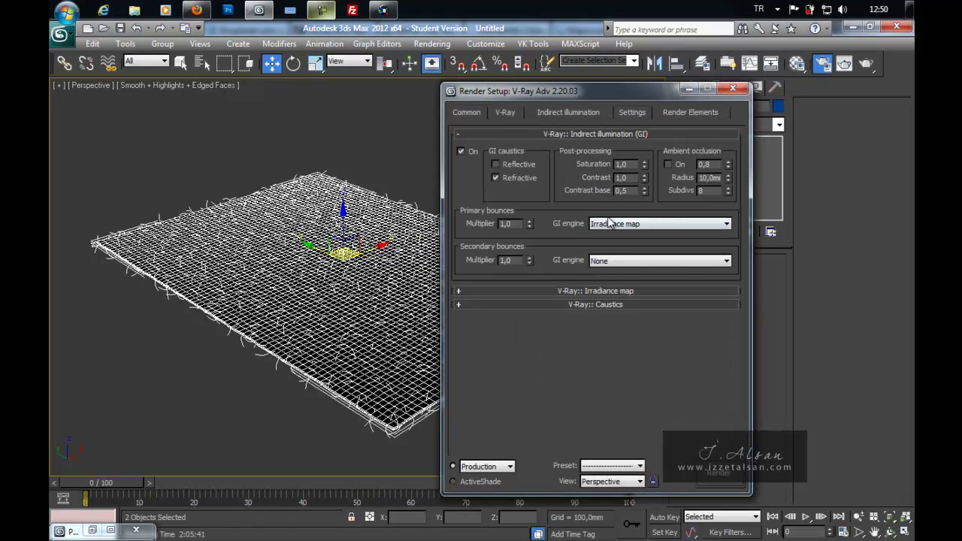
pyautogui.click(637, 261)
pyautogui.click(469, 254)
pyautogui.click(527, 134)
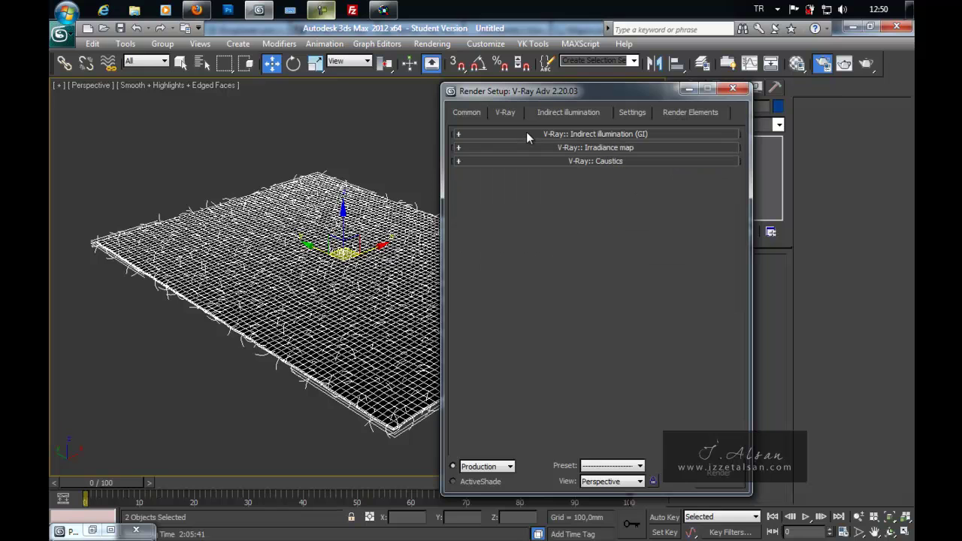
# Review the image sampler's antialiasing filter and the 1920 output width in Common parameters
pyautogui.click(516, 113)
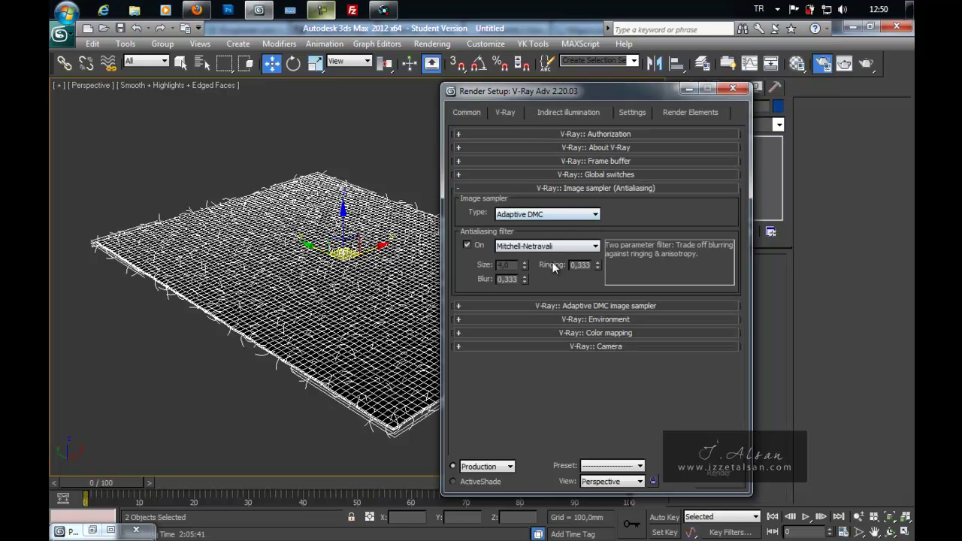
pyautogui.click(573, 248)
pyautogui.click(615, 189)
pyautogui.click(614, 190)
pyautogui.click(480, 113)
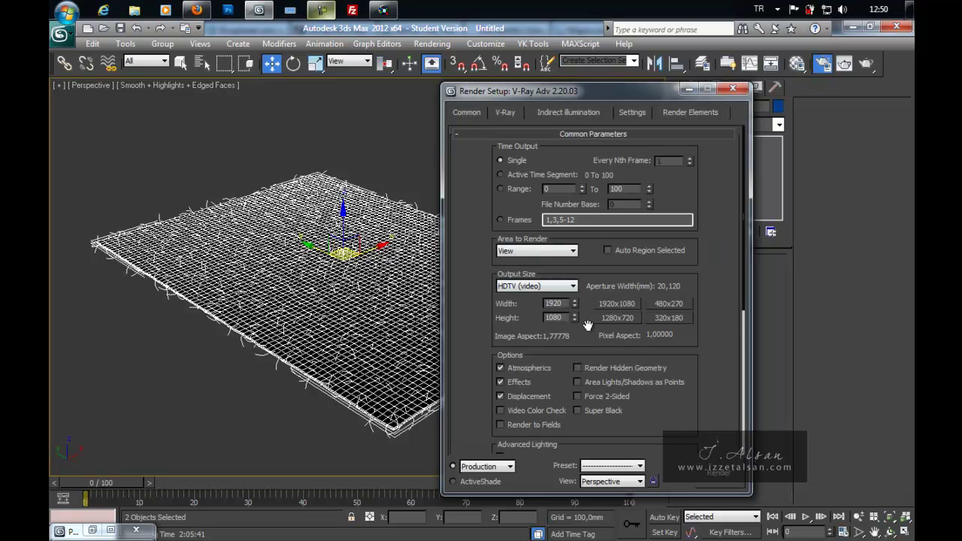
pyautogui.doubleClick(556, 303)
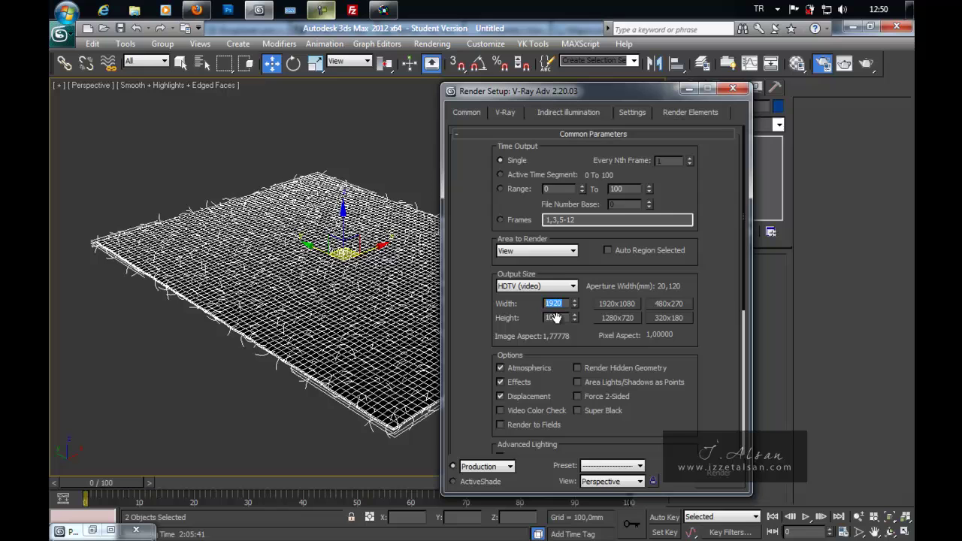
# Browse the V-Ray, indirect illumination, DMC sampler/system and Common tabs again
pyautogui.click(507, 113)
pyautogui.click(548, 112)
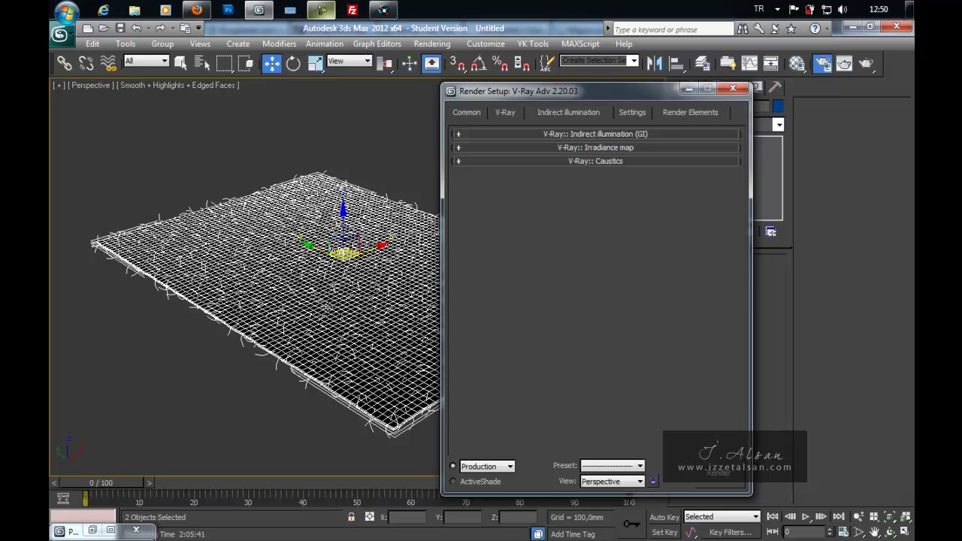
pyautogui.click(626, 112)
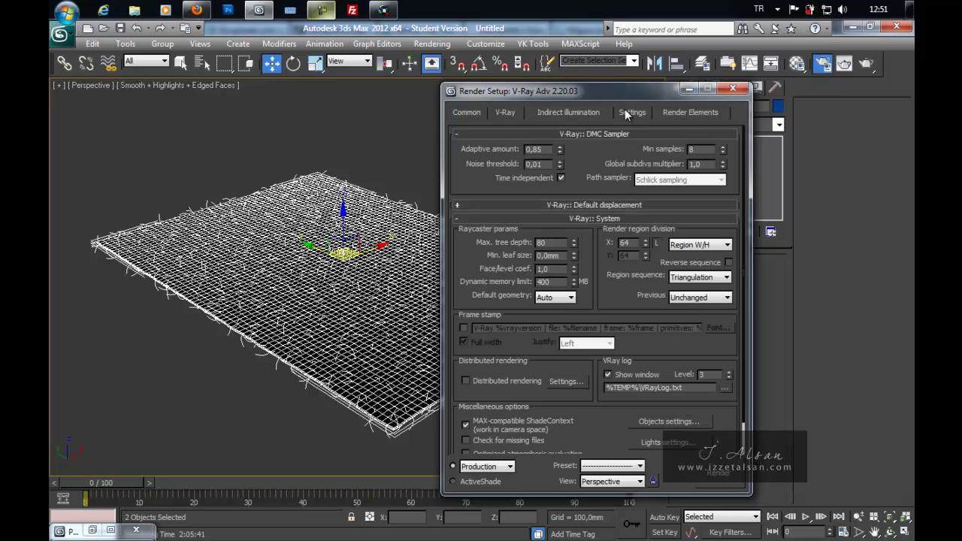
pyautogui.click(499, 113)
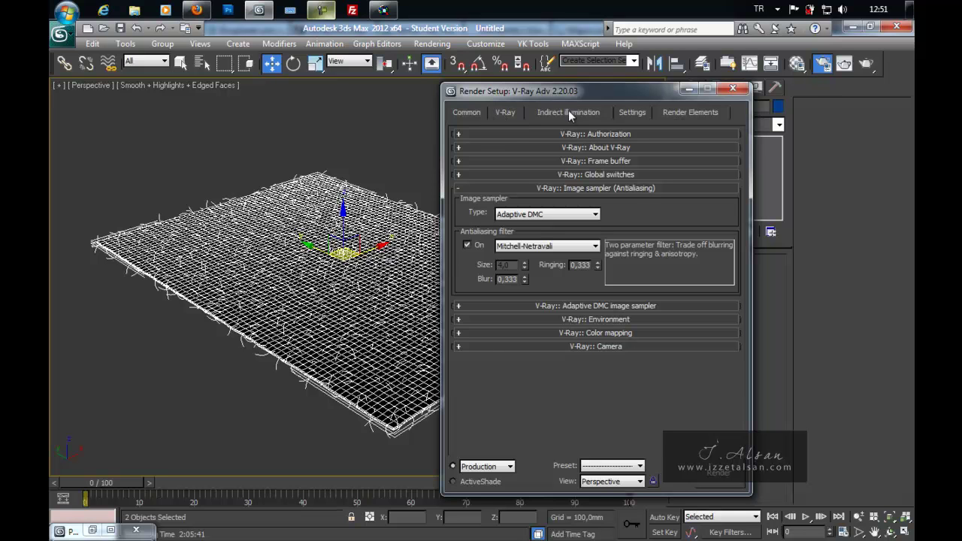
pyautogui.click(470, 113)
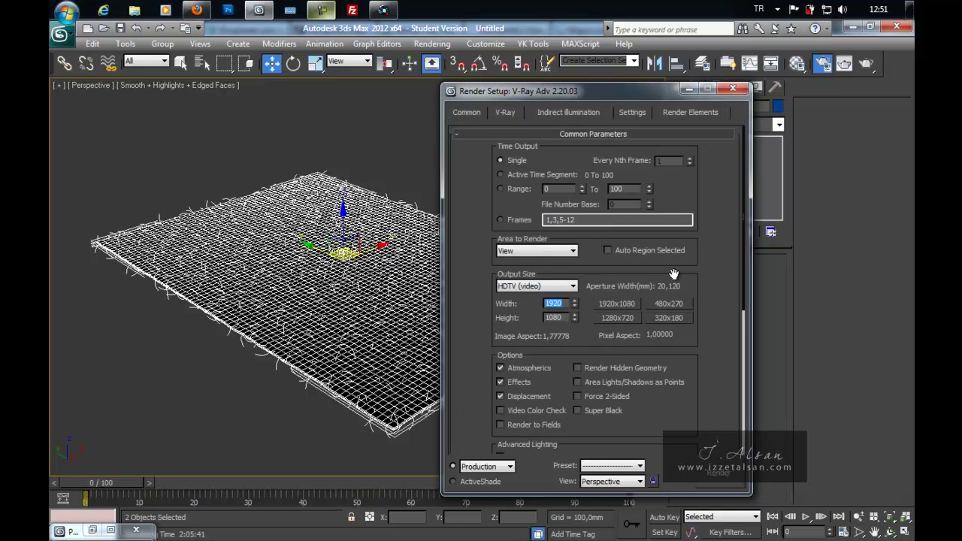
pyautogui.moveTo(672, 273); pyautogui.dragTo(695, 210)
pyautogui.scroll(-1, 698, 195)
pyautogui.scroll(-2, 703, 218)
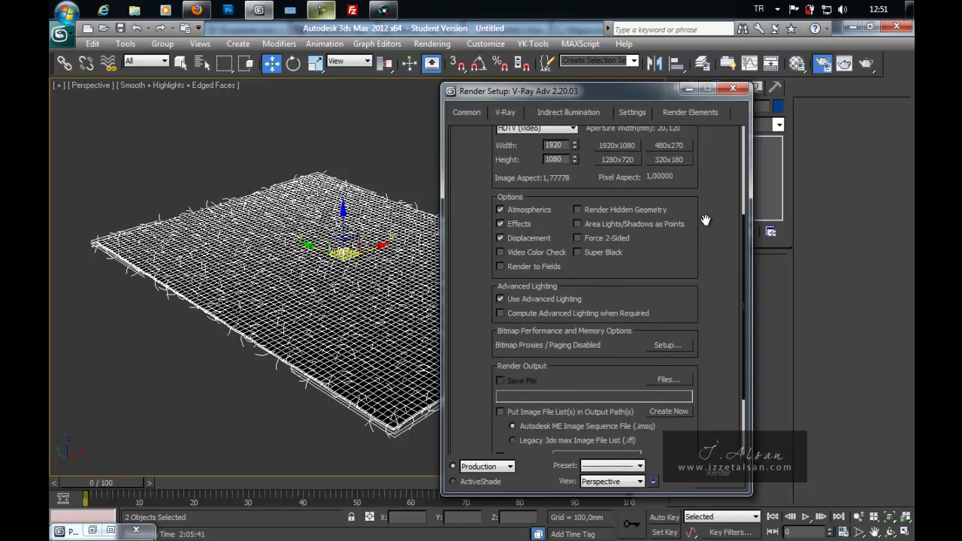
# Move the Render Setup window left, scroll the Common parameters, and return to indirect illumination
pyautogui.moveTo(599, 96); pyautogui.dragTo(515, 78)
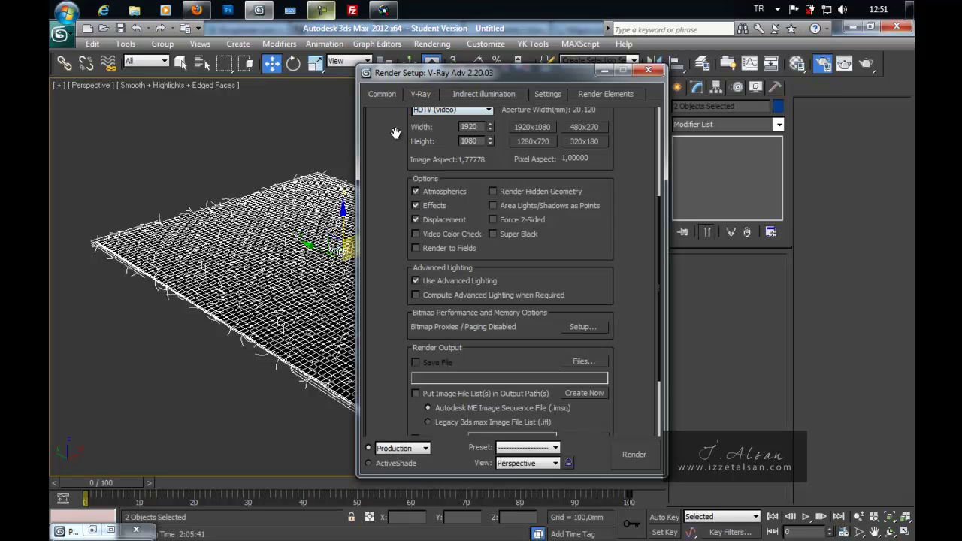
pyautogui.scroll(1, 395, 134)
pyautogui.scroll(-2, 406, 188)
pyautogui.scroll(-1, 414, 254)
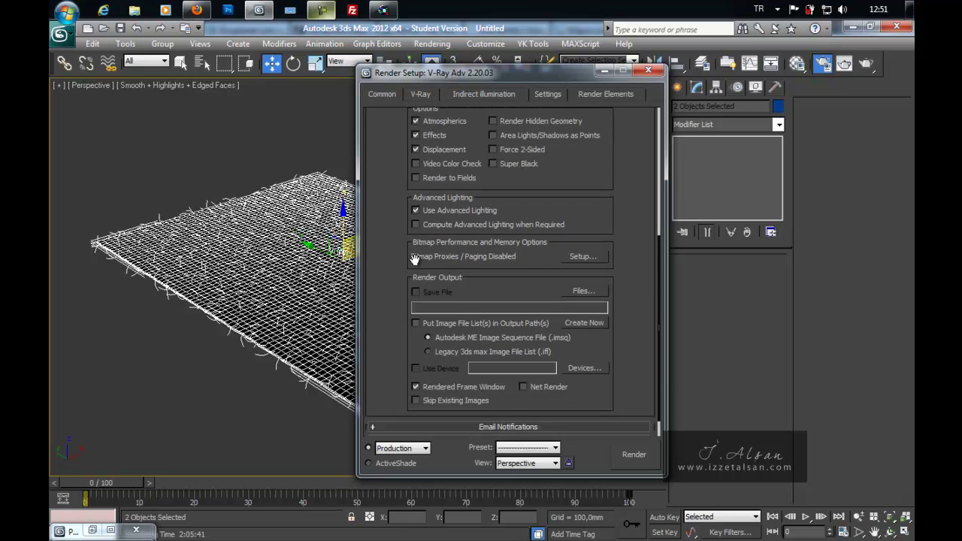
pyautogui.scroll(-1, 477, 275)
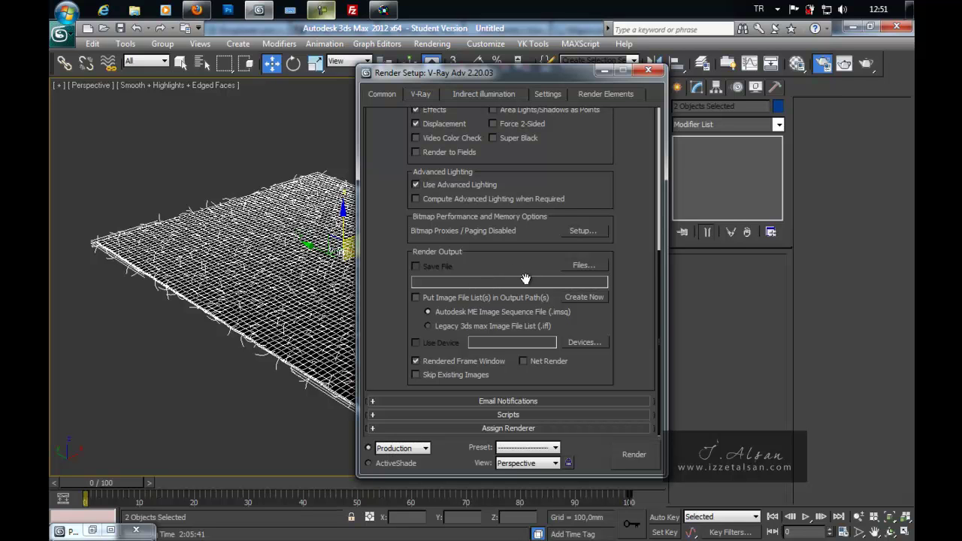
pyautogui.scroll(1, 579, 188)
pyautogui.scroll(1, 585, 195)
pyautogui.scroll(1, 585, 197)
pyautogui.scroll(1, 591, 202)
pyautogui.scroll(1, 598, 207)
pyautogui.scroll(1, 603, 218)
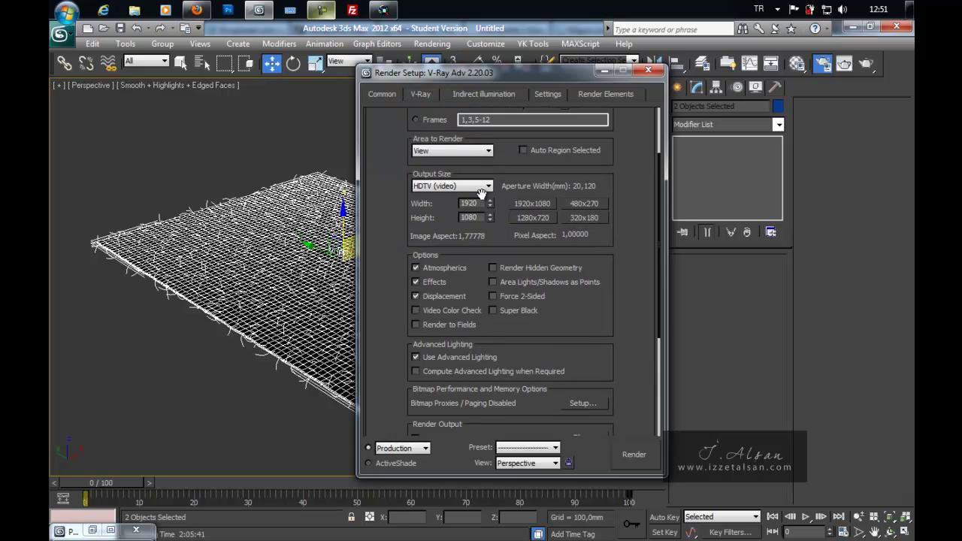
pyautogui.click(423, 94)
pyautogui.click(477, 93)
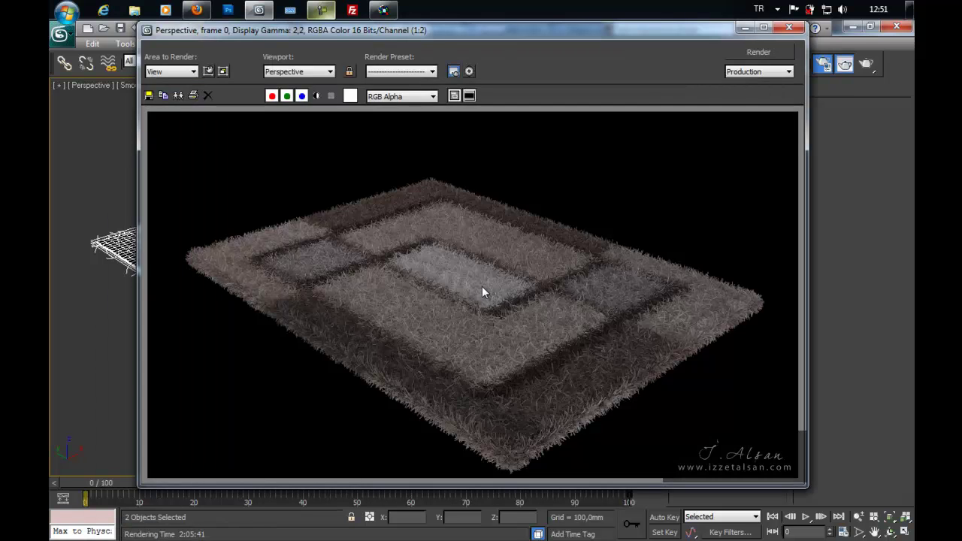
# Zoom the finished rug render to 1:1 and back to 1:2, nudging its window slightly
pyautogui.scroll(1, 482, 286)
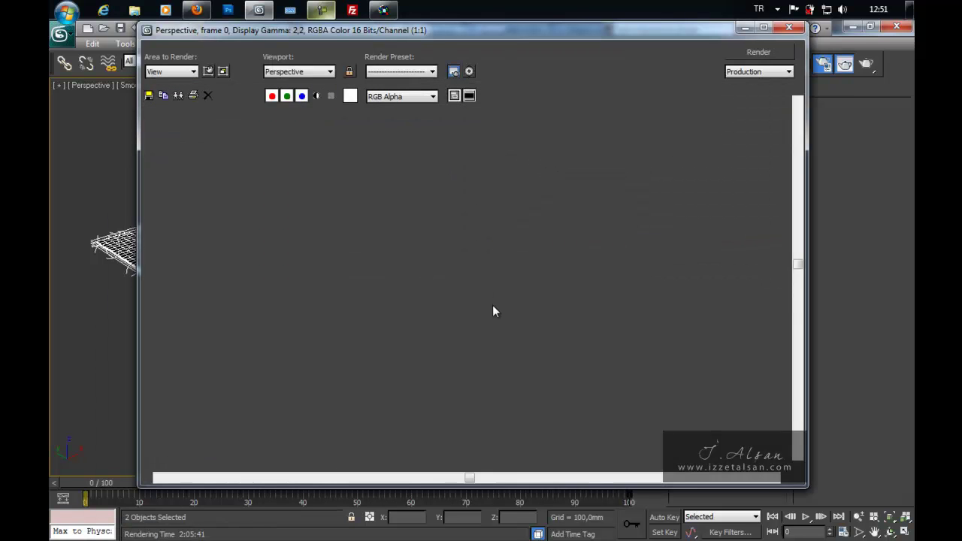
pyautogui.scroll(-1, 499, 304)
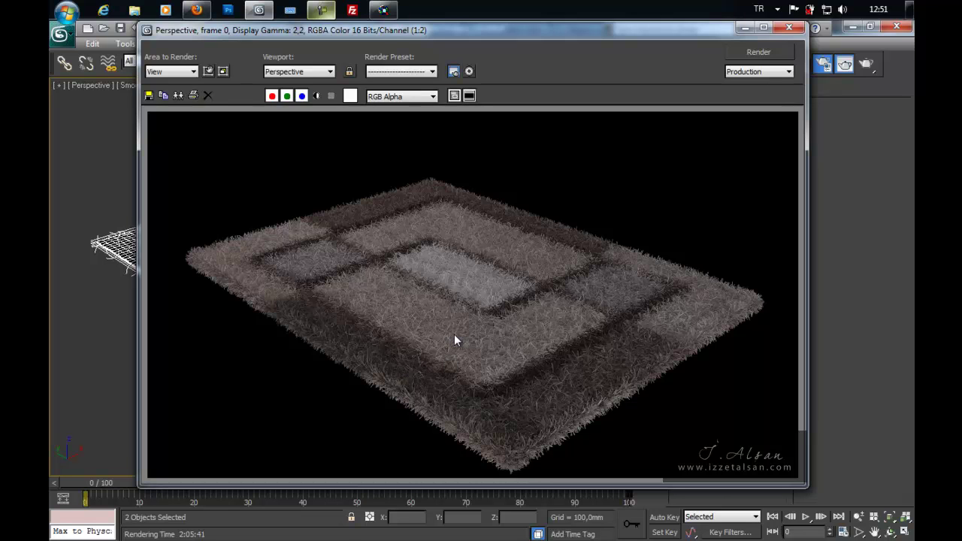
pyautogui.moveTo(495, 47); pyautogui.dragTo(497, 49)
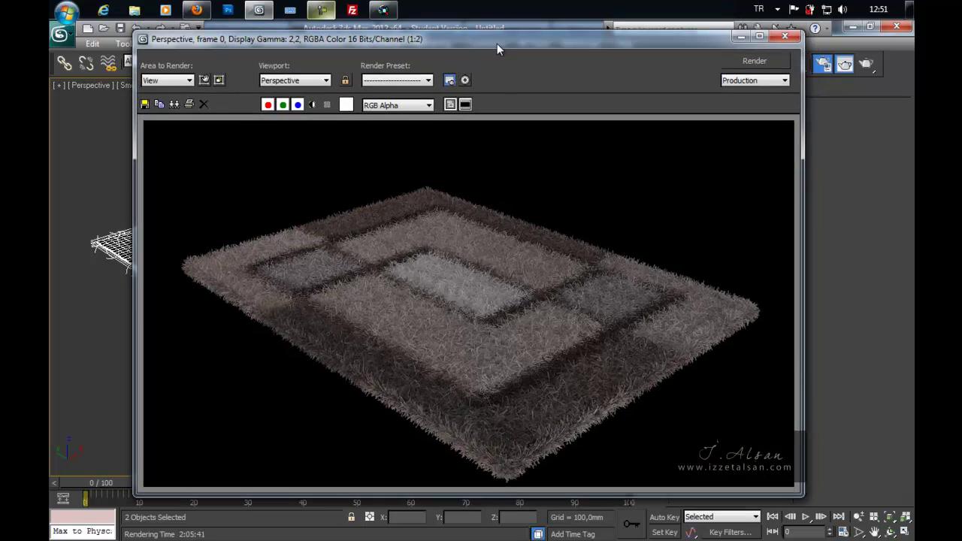